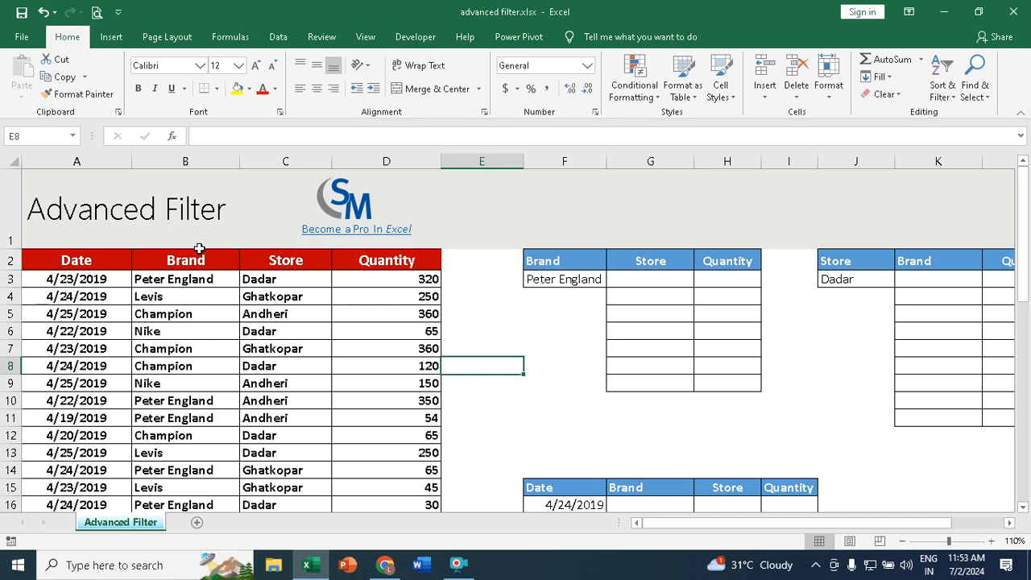
- Examine the sales table and the criteria and output tables laid out across the sheet
{"action": "scroll", "coordinate": [290, 327], "scroll_direction": "down", "scroll_amount": 3}
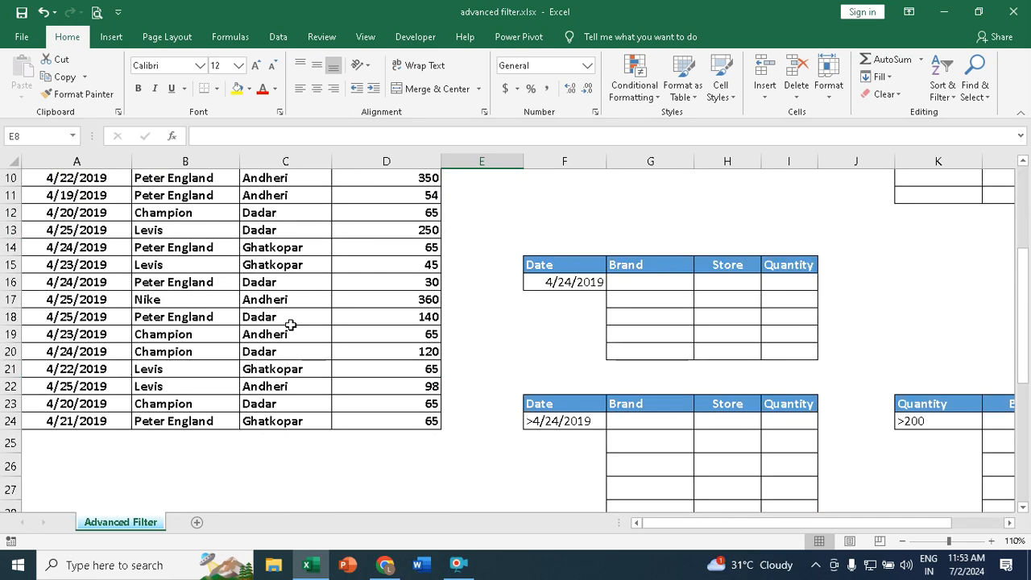
{"action": "scroll", "coordinate": [290, 327], "scroll_direction": "up", "scroll_amount": 3}
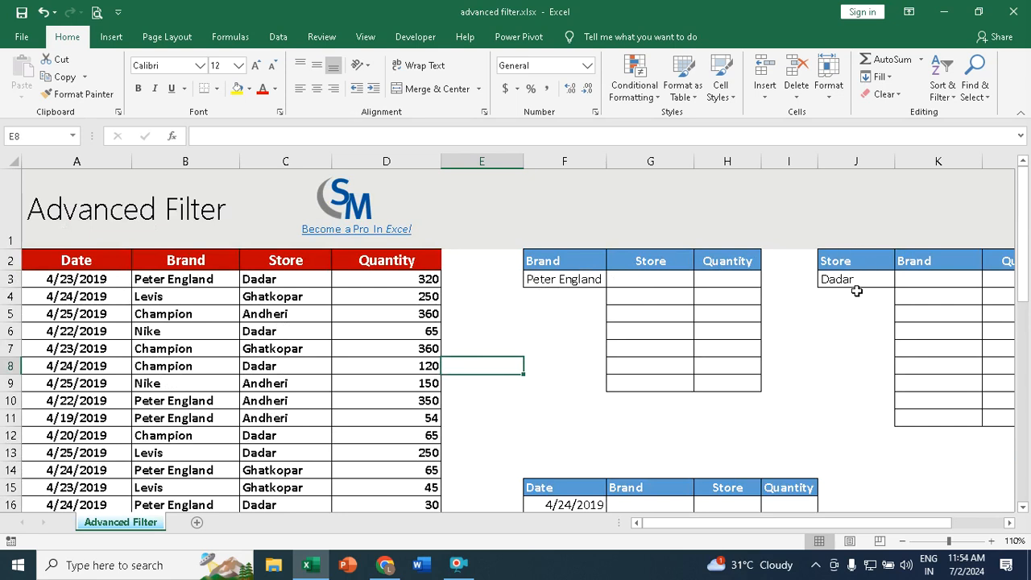
{"action": "left_click_drag", "start_coordinate": [891, 525], "coordinate": [744, 430]}
{"action": "scroll", "coordinate": [742, 432], "scroll_direction": "down", "scroll_amount": 2}
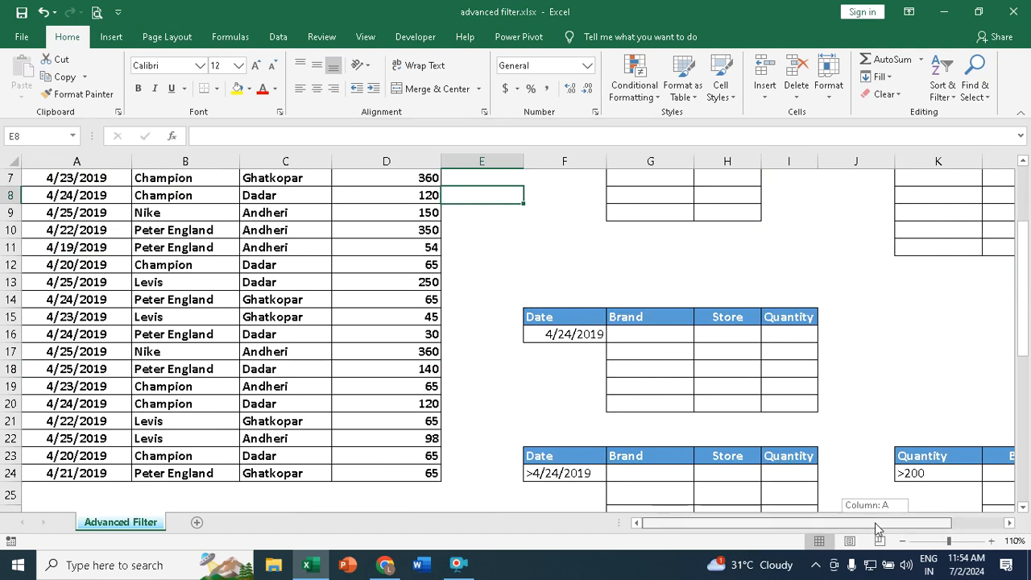
{"action": "left_click_drag", "start_coordinate": [1021, 292], "coordinate": [1017, 227]}
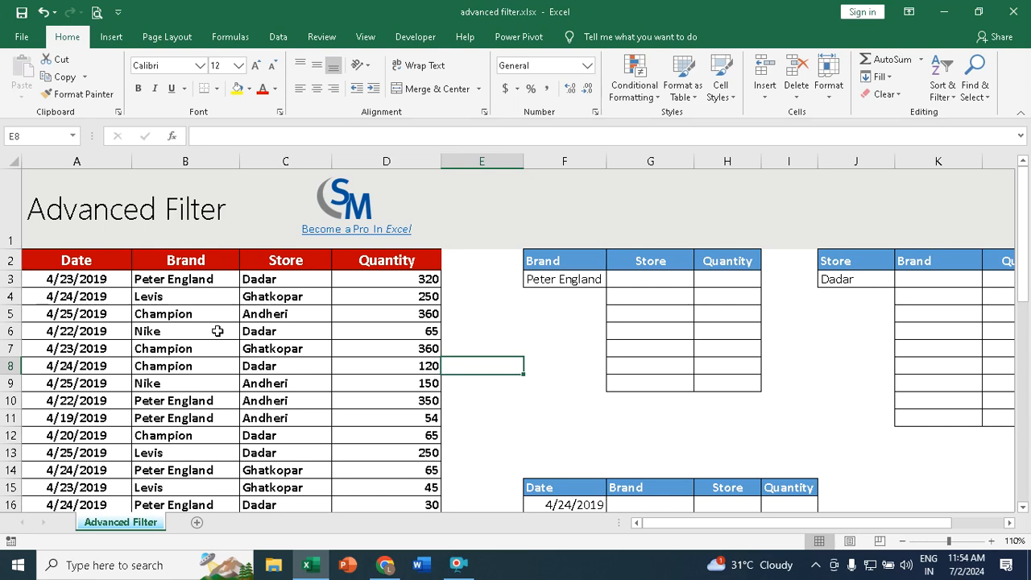
{"action": "left_click", "coordinate": [83, 262]}
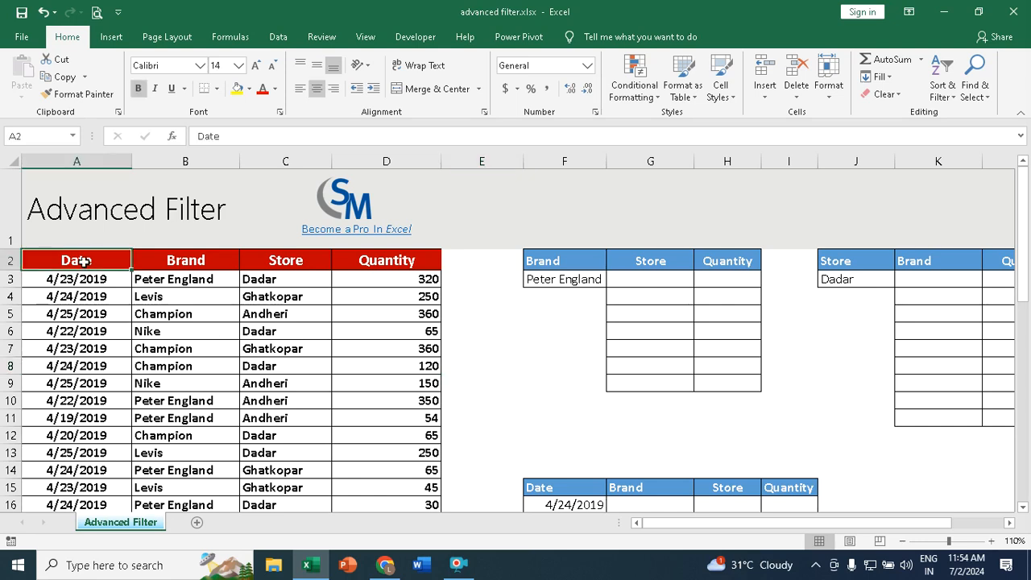
{"action": "left_click", "coordinate": [187, 320]}
{"action": "left_click", "coordinate": [188, 361]}
{"action": "left_click", "coordinate": [194, 319]}
{"action": "left_click", "coordinate": [196, 361]}
{"action": "key", "text": "ctrl+a"}
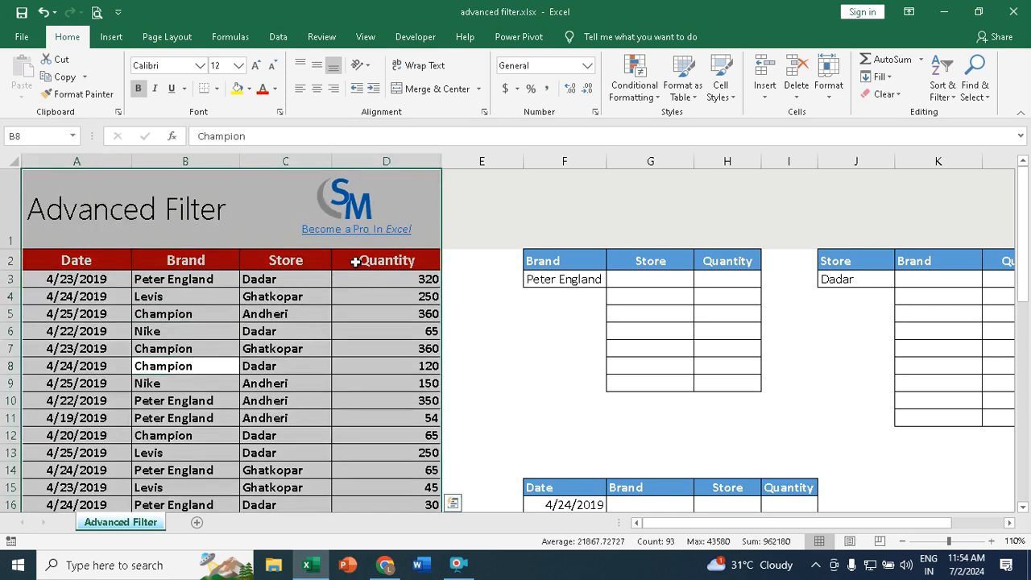
{"action": "left_click", "coordinate": [216, 292]}
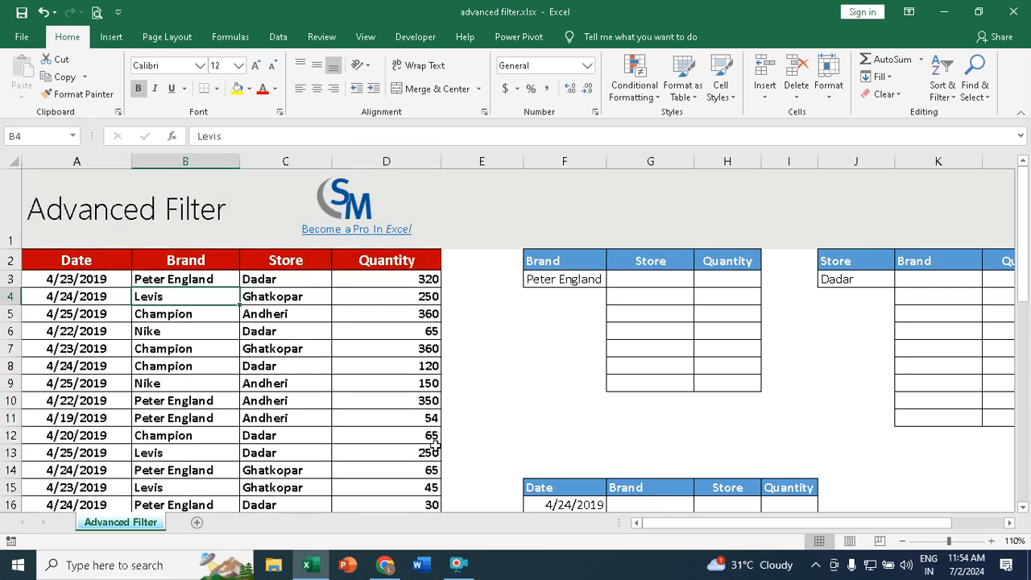
{"action": "scroll", "coordinate": [257, 455], "scroll_direction": "down", "scroll_amount": 1}
{"action": "scroll", "coordinate": [258, 455], "scroll_direction": "down", "scroll_amount": 5}
{"action": "scroll", "coordinate": [258, 455], "scroll_direction": "up", "scroll_amount": 6}
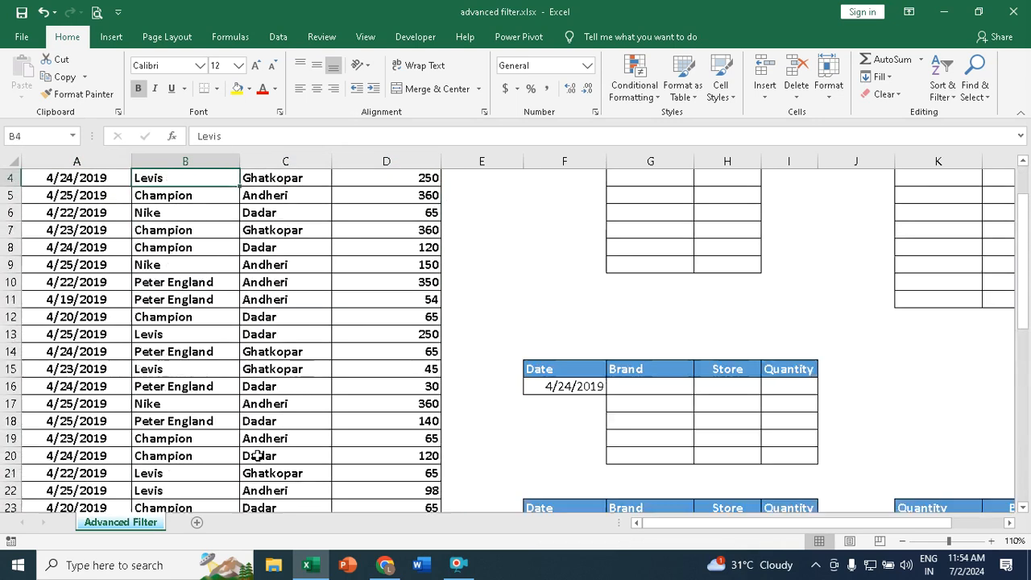
- Select the sales table A2:D24, starting from the Date header and leaving out the title row
{"action": "left_click", "coordinate": [78, 260]}
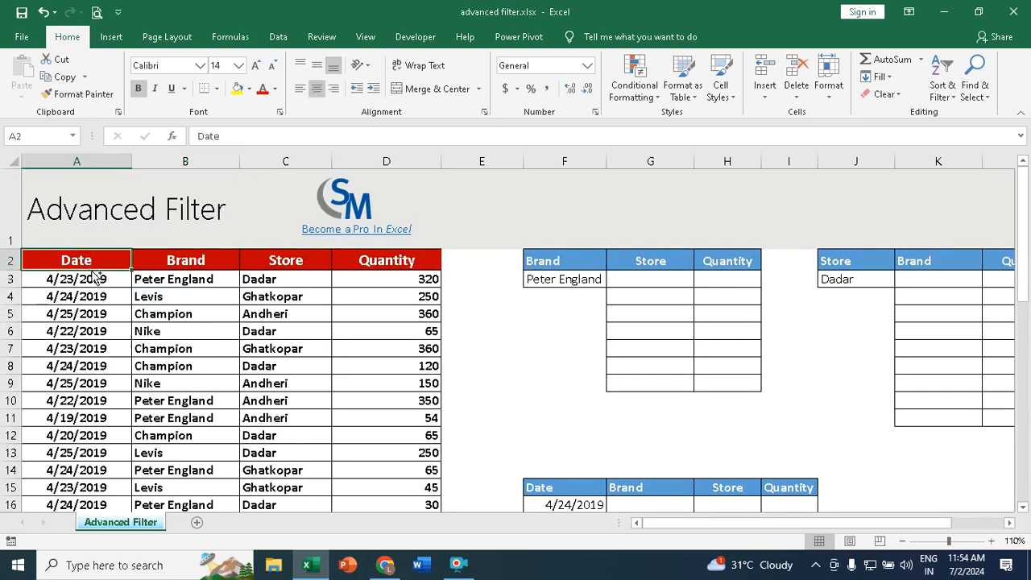
{"action": "key", "text": "ctrl+shift+Right"}
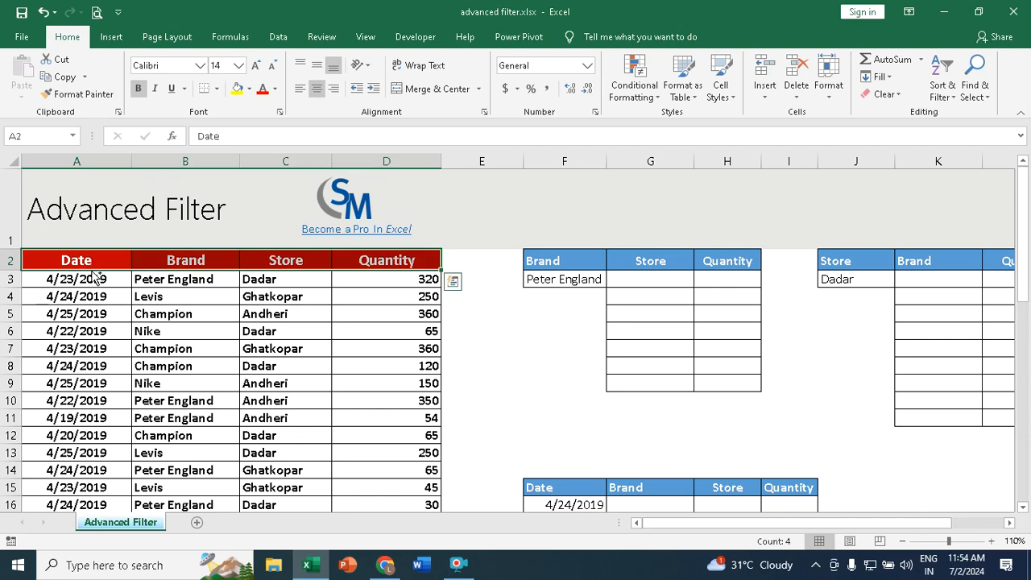
{"action": "key", "text": "ctrl+shift+Down"}
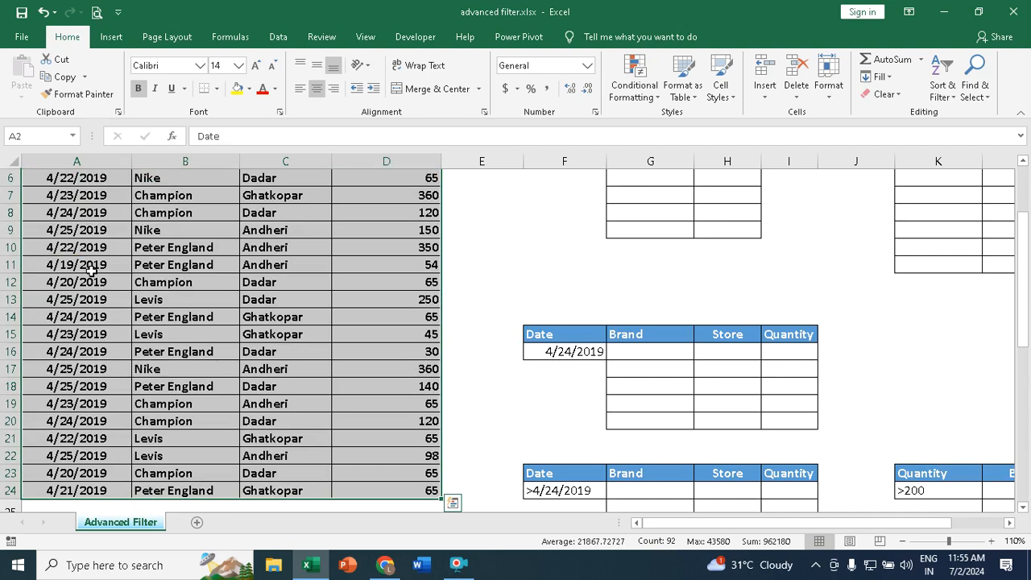
{"action": "scroll", "coordinate": [91, 270], "scroll_direction": "up", "scroll_amount": 2}
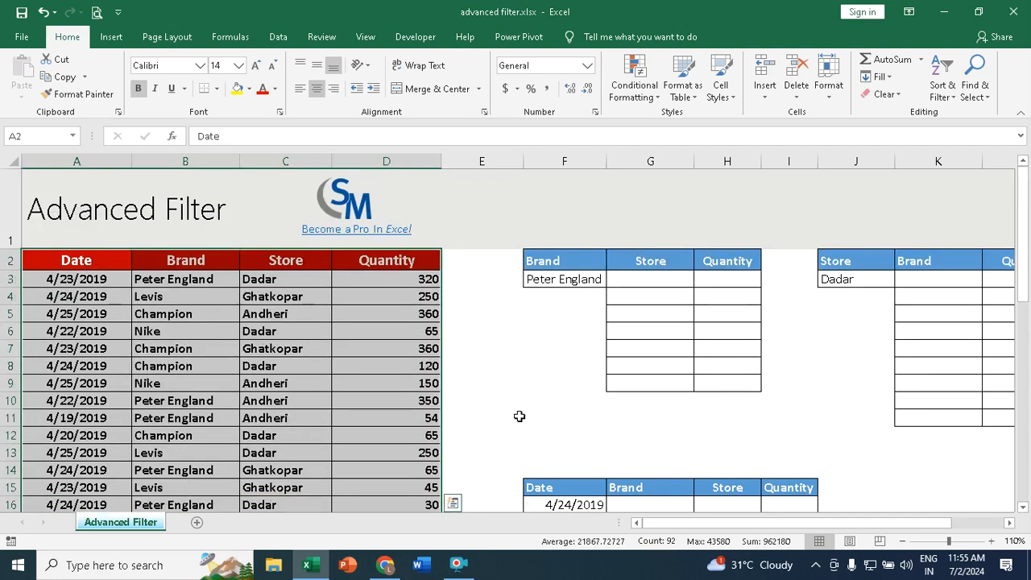
- Filter the selected list in place with Advanced Filter using criteria range F2:H3, and clear the filter
{"action": "left_click", "coordinate": [278, 38]}
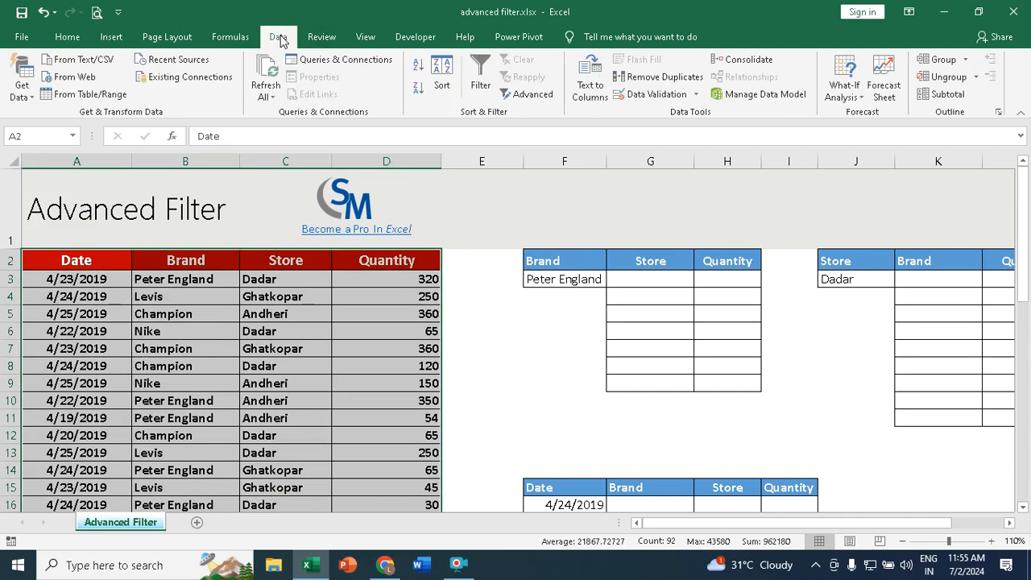
{"action": "left_click", "coordinate": [545, 95]}
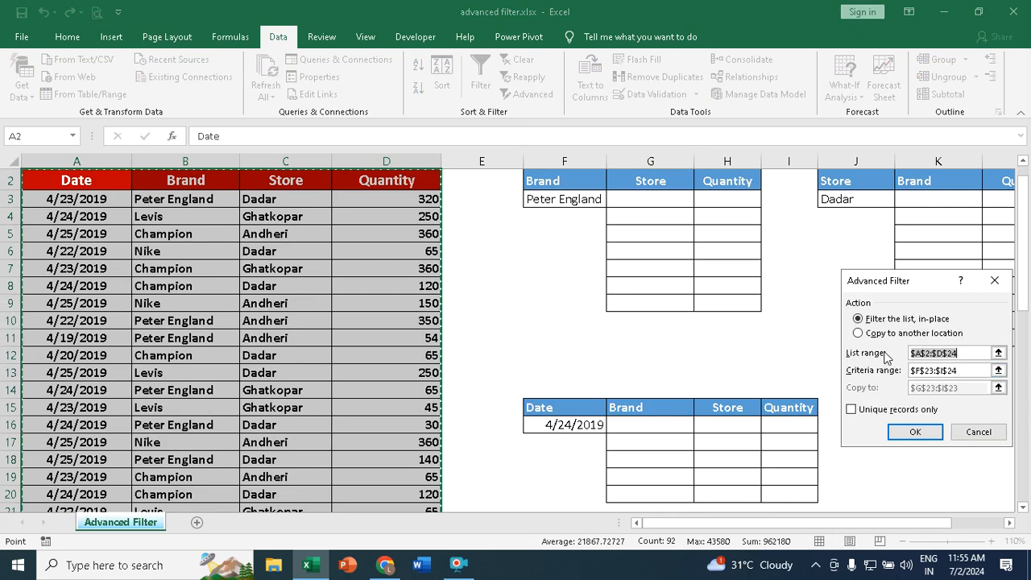
{"action": "left_click", "coordinate": [859, 320]}
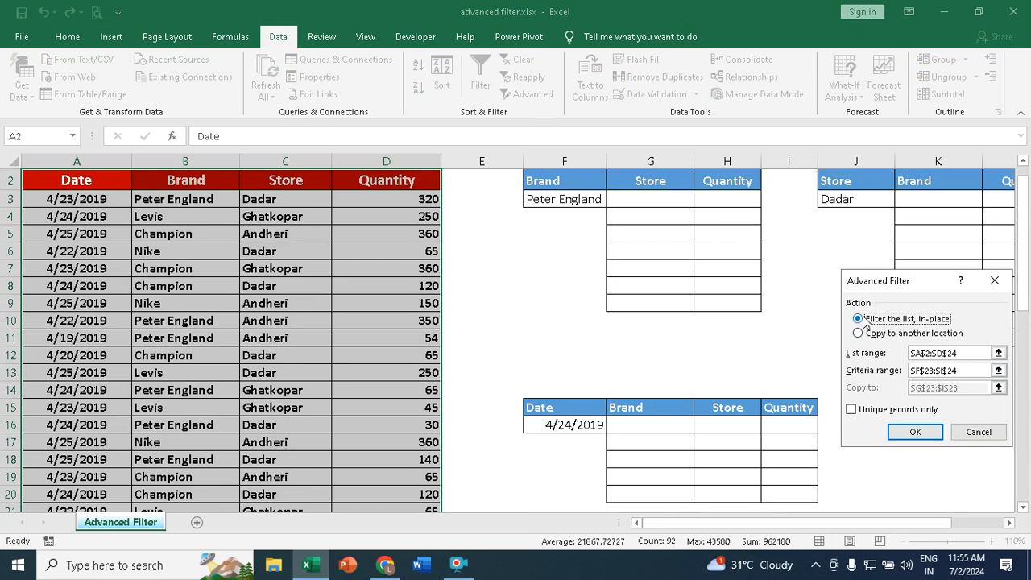
{"action": "left_click", "coordinate": [958, 353]}
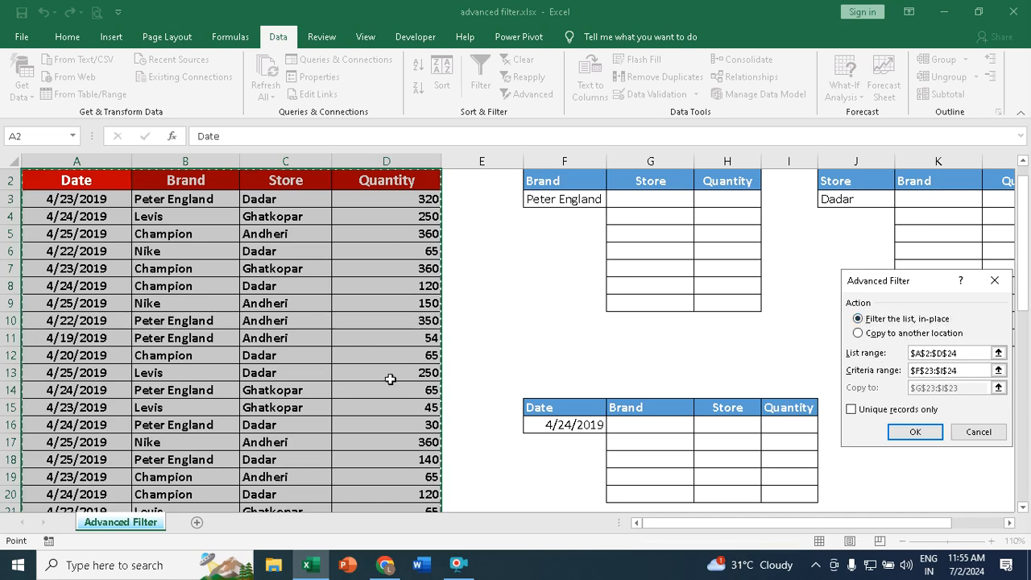
{"action": "left_click", "coordinate": [971, 370]}
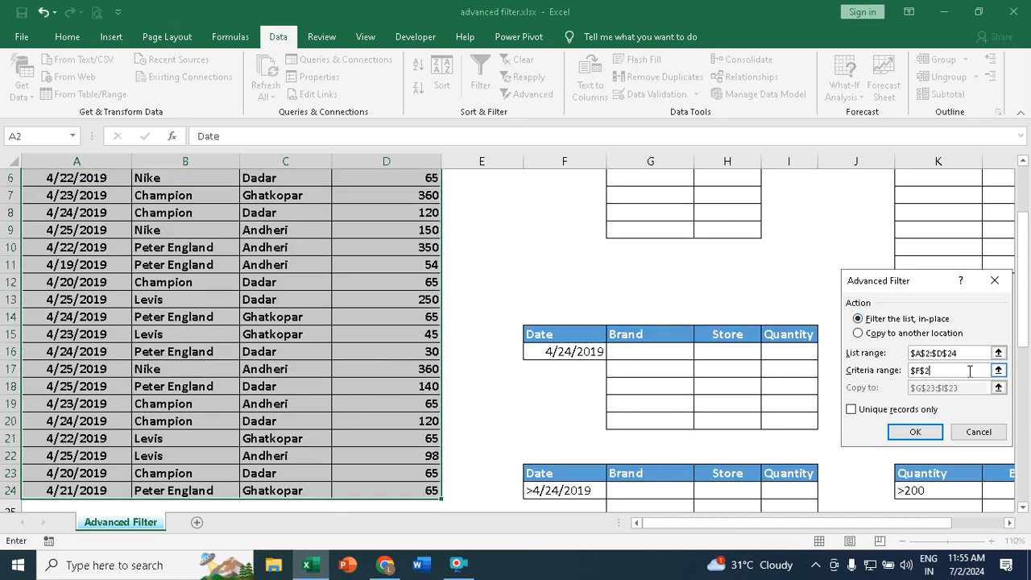
{"action": "scroll", "coordinate": [636, 266], "scroll_direction": "up", "scroll_amount": 2}
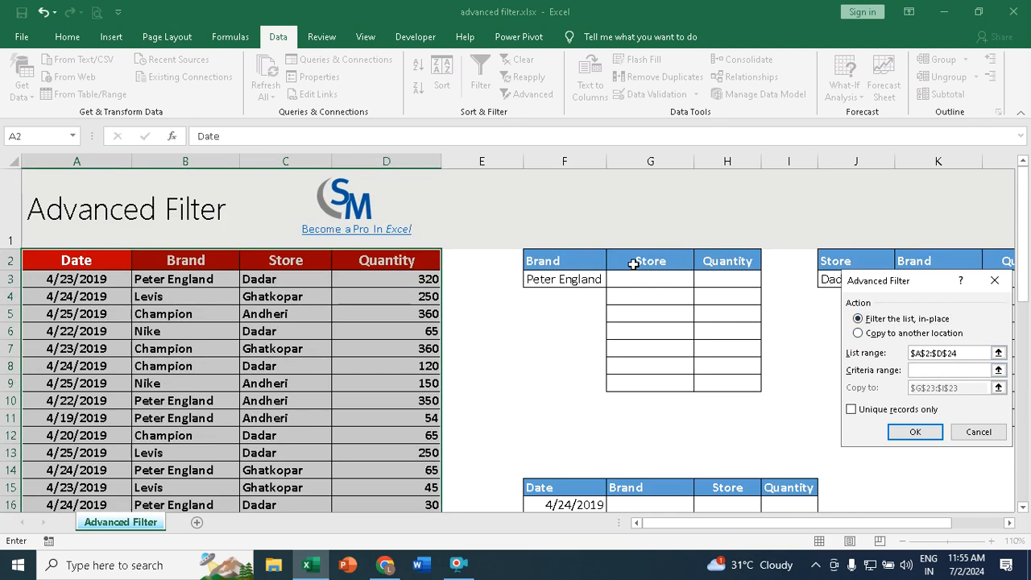
{"action": "left_click", "coordinate": [559, 259]}
{"action": "left_click_drag", "start_coordinate": [559, 260], "coordinate": [742, 277]}
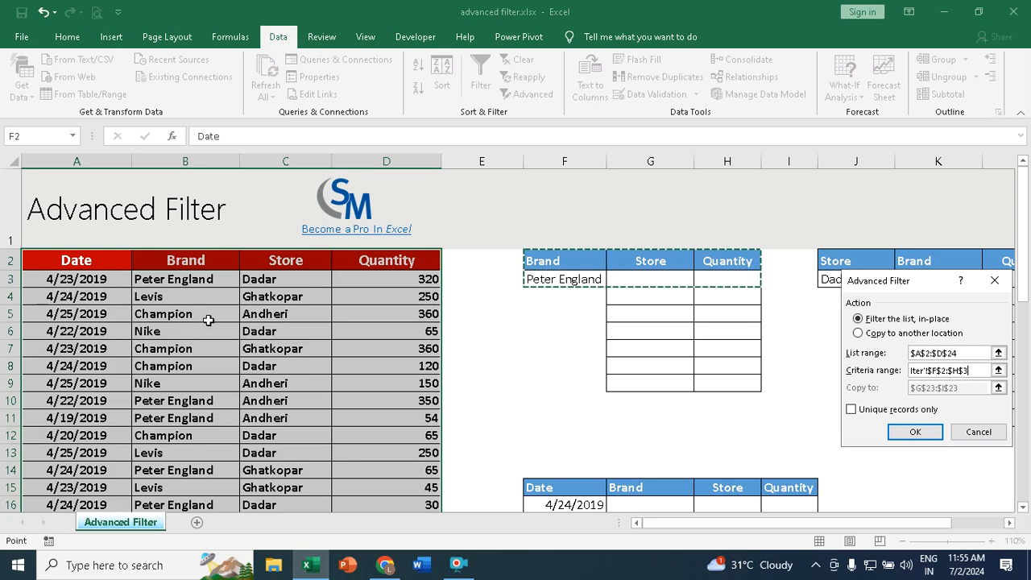
{"action": "left_click", "coordinate": [916, 432]}
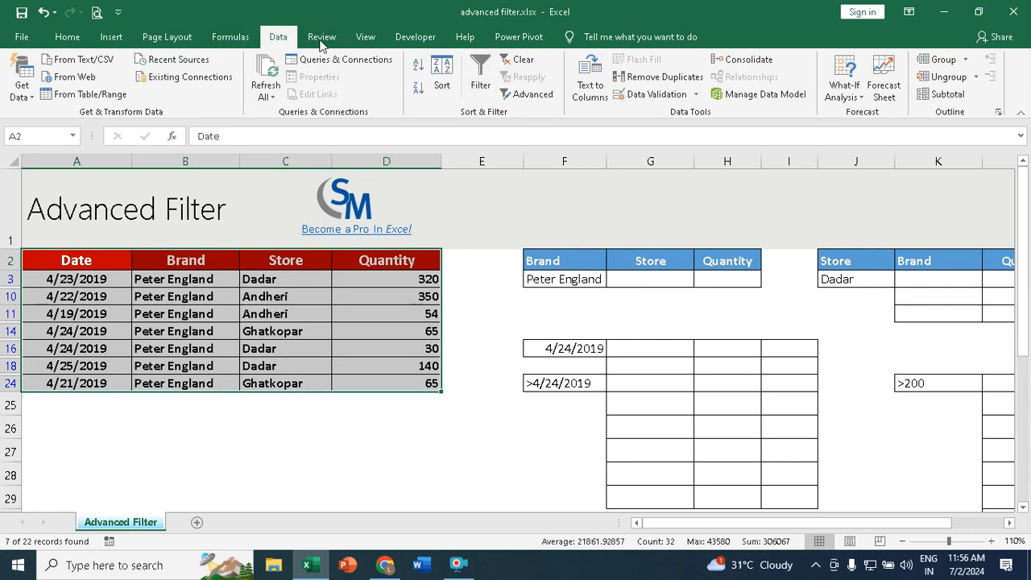
{"action": "left_click", "coordinate": [530, 67]}
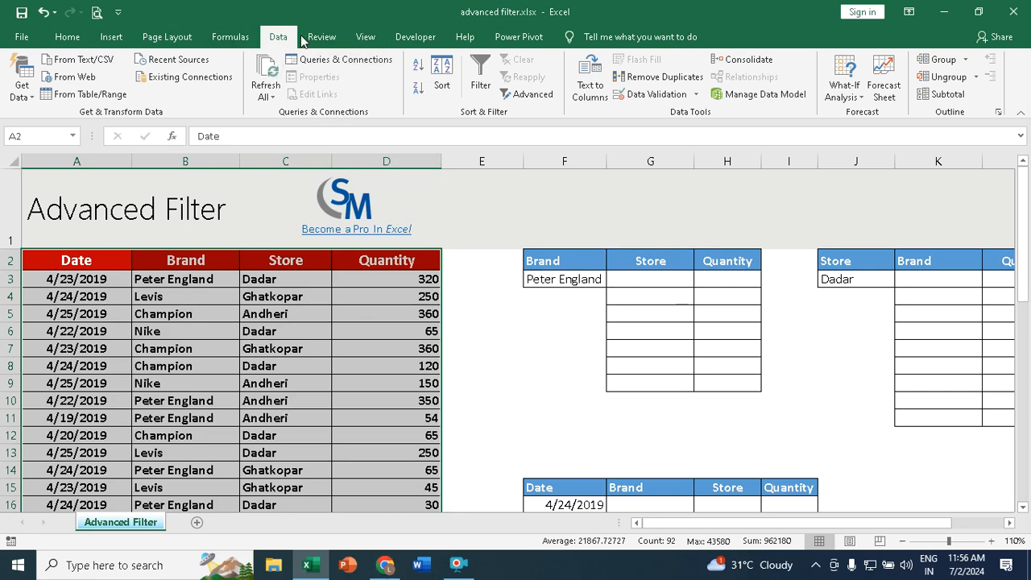
- Set a new Advanced Filter to copy to another location, with F2:H3 as the criteria range
{"action": "left_click", "coordinate": [529, 94]}
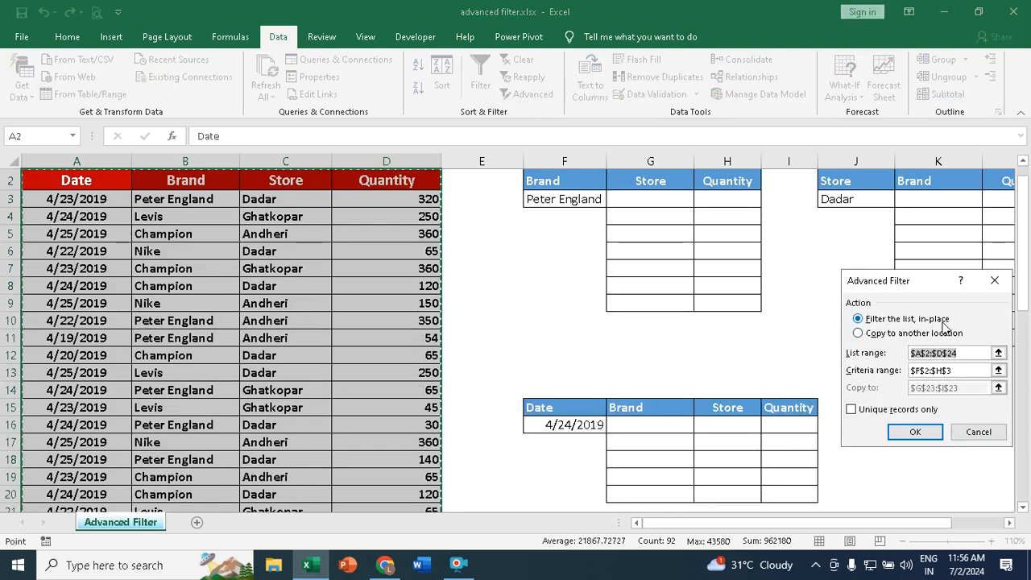
{"action": "left_click", "coordinate": [893, 335]}
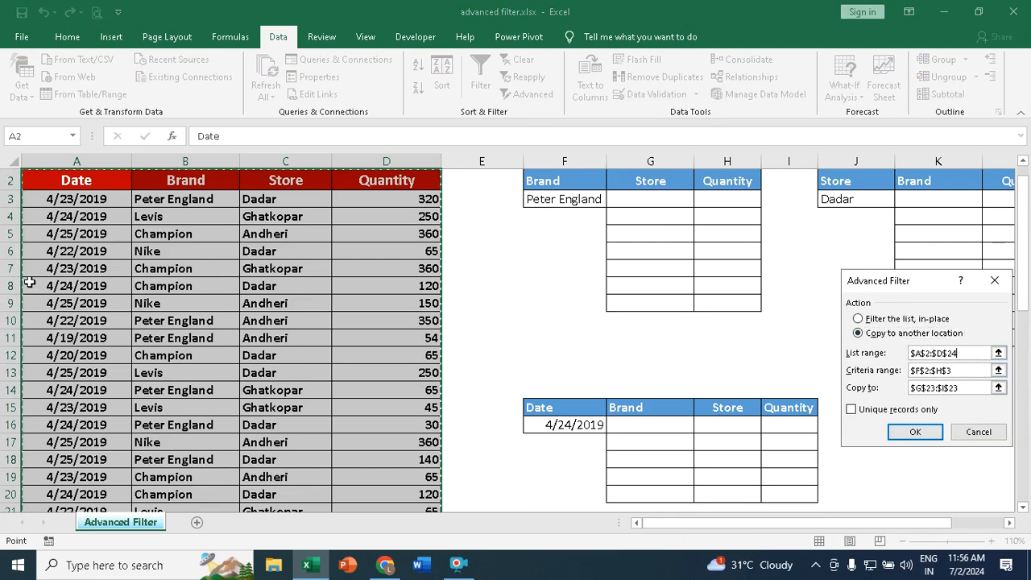
{"action": "left_click", "coordinate": [939, 390]}
{"action": "left_click", "coordinate": [959, 369]}
{"action": "left_click_drag", "start_coordinate": [548, 174], "coordinate": [743, 213]}
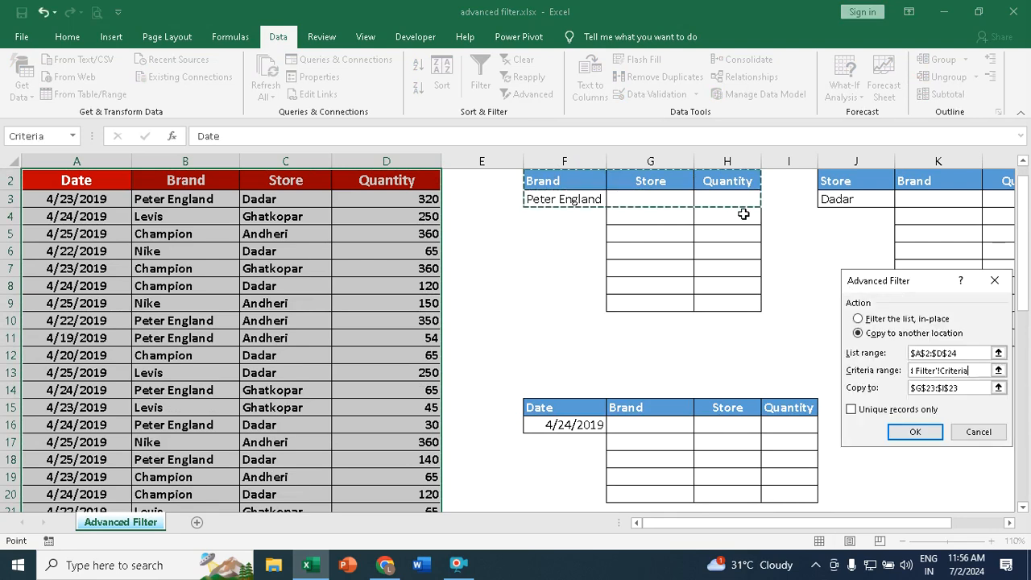
- Set the Store and Quantity headers G2:H2 as the copy destination and run the Advanced Filter
{"action": "left_click", "coordinate": [964, 388]}
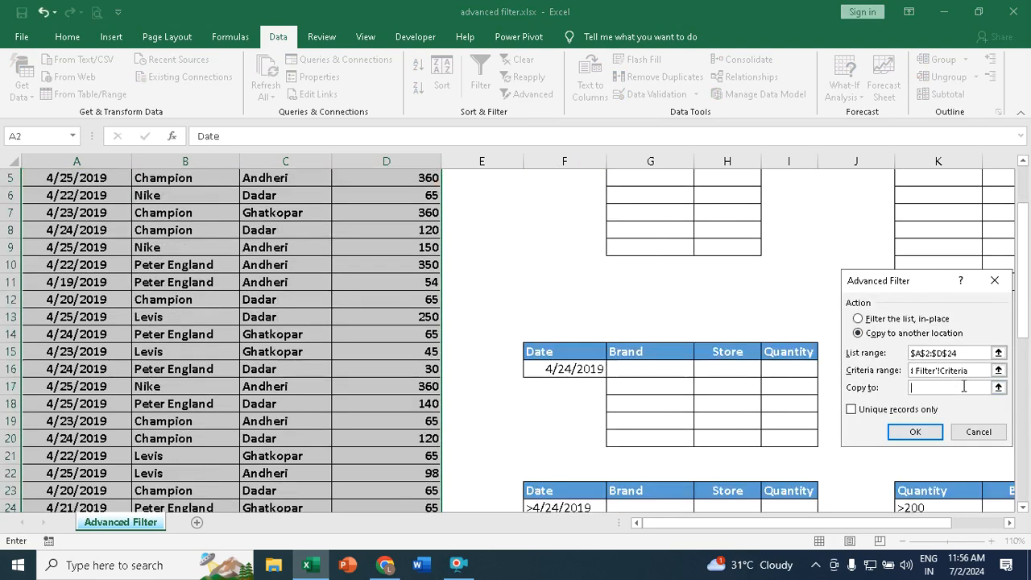
{"action": "scroll", "coordinate": [621, 296], "scroll_direction": "up", "scroll_amount": 2}
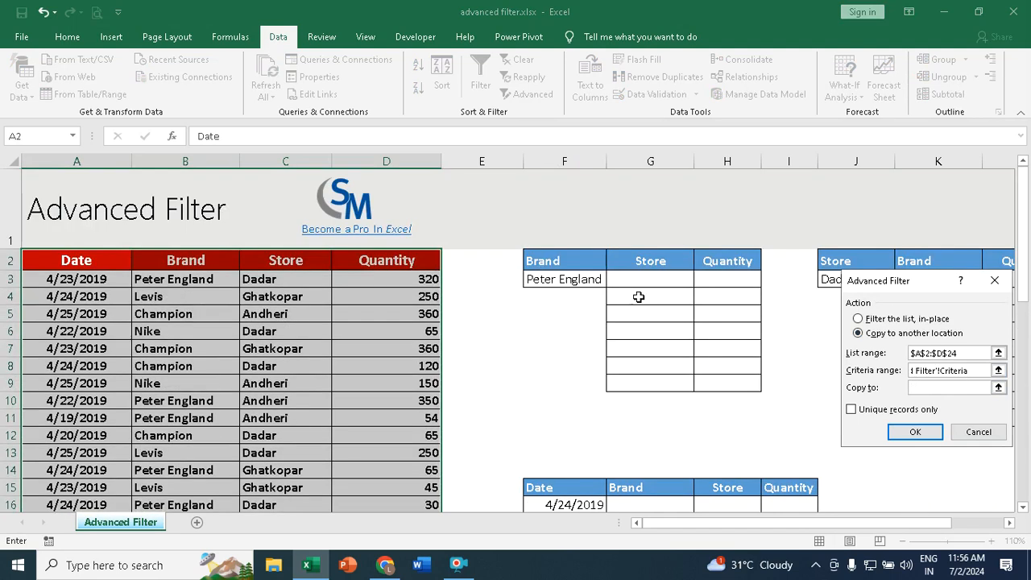
{"action": "left_click", "coordinate": [636, 260]}
{"action": "left_click_drag", "start_coordinate": [636, 260], "coordinate": [731, 260]}
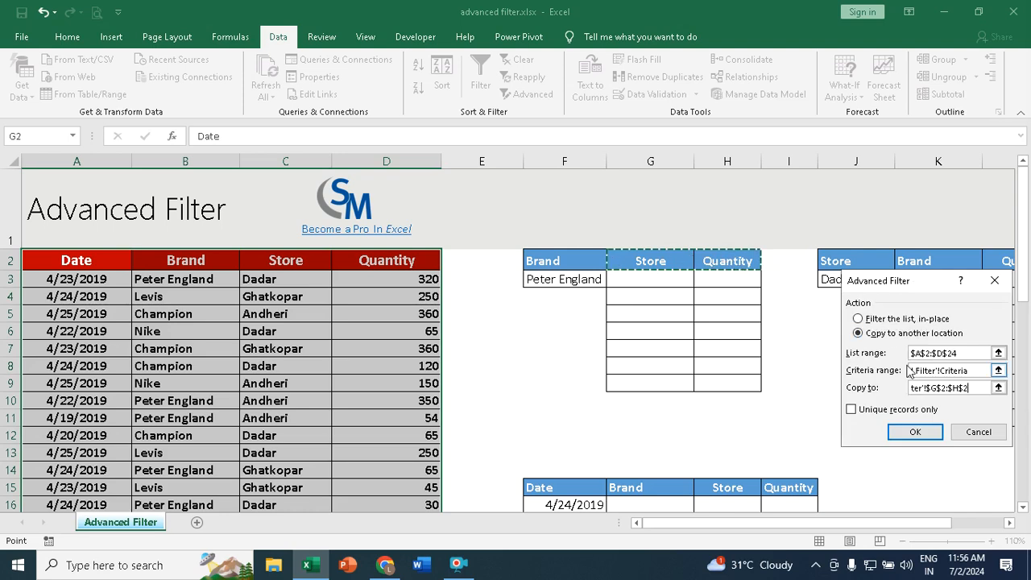
{"action": "left_click", "coordinate": [921, 435]}
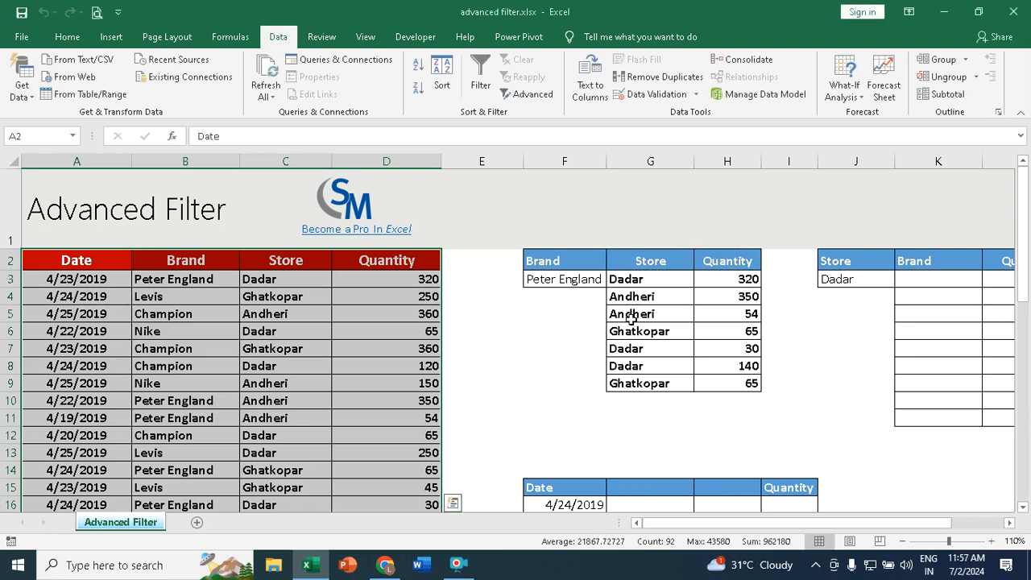
- Set up another Advanced Filter that copies to another location, with the Store criteria table J2:L3 as the criteria range
{"action": "scroll", "coordinate": [216, 397], "scroll_direction": "down", "scroll_amount": 5}
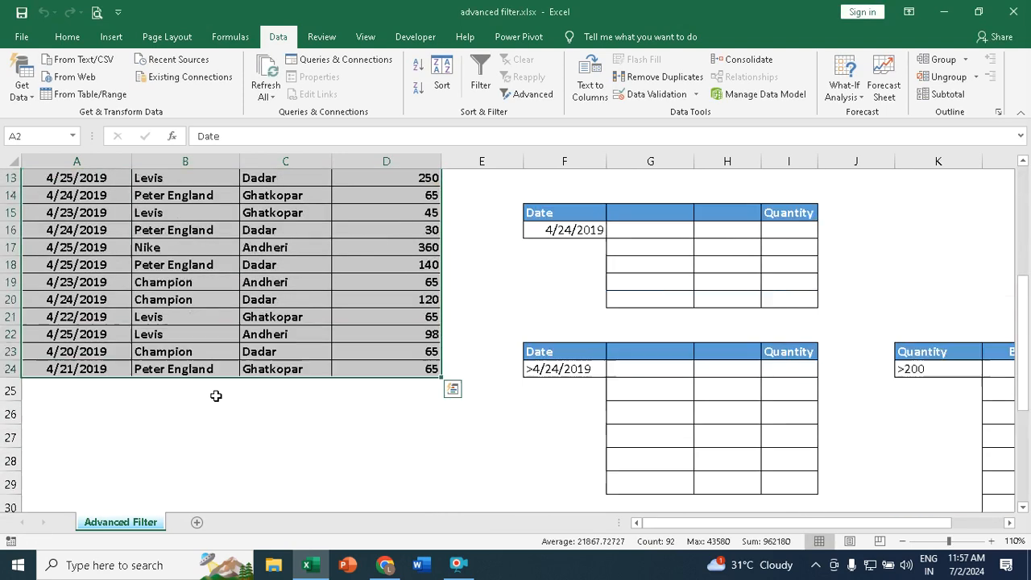
{"action": "scroll", "coordinate": [216, 397], "scroll_direction": "up", "scroll_amount": 5}
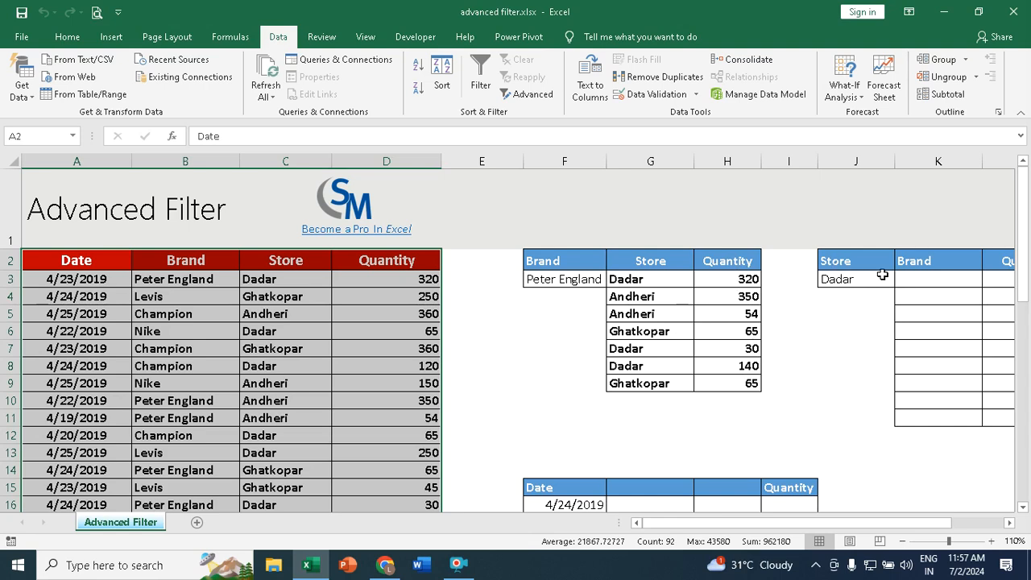
{"action": "left_click", "coordinate": [1010, 526]}
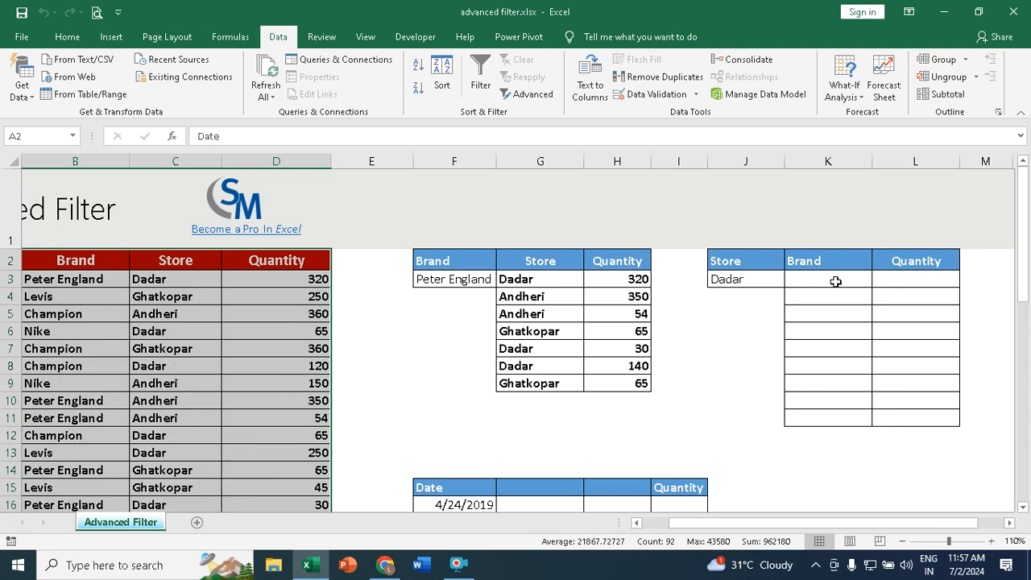
{"action": "left_click_drag", "start_coordinate": [778, 524], "coordinate": [756, 524]}
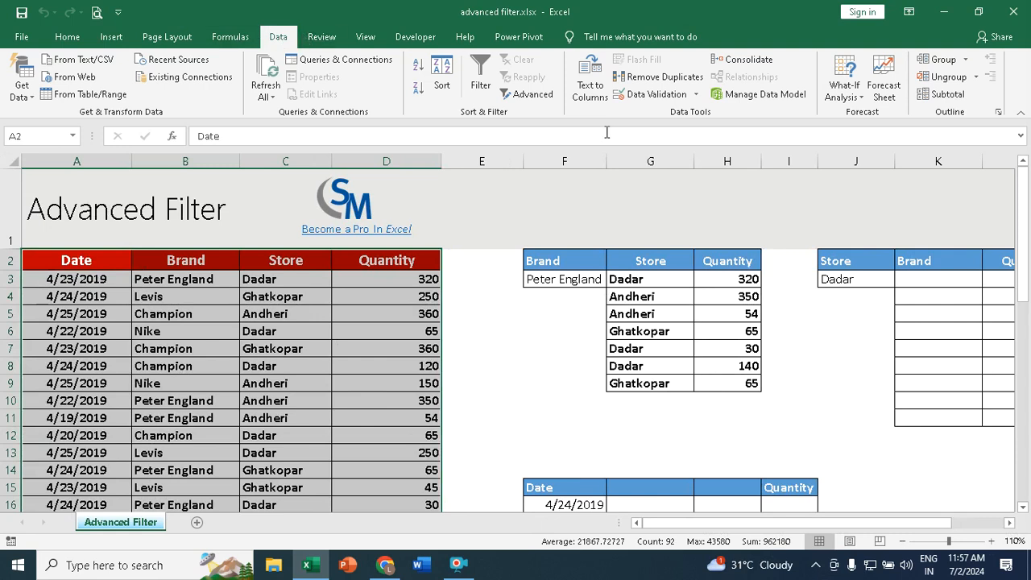
{"action": "left_click", "coordinate": [531, 95]}
{"action": "left_click", "coordinate": [906, 334]}
{"action": "left_click", "coordinate": [968, 372]}
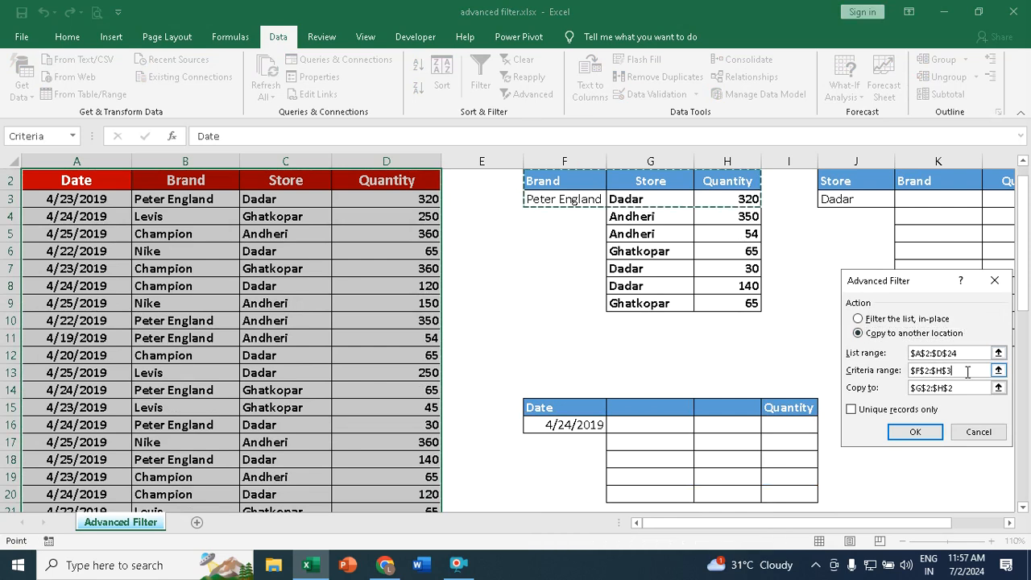
{"action": "key", "text": "BackSpace"}
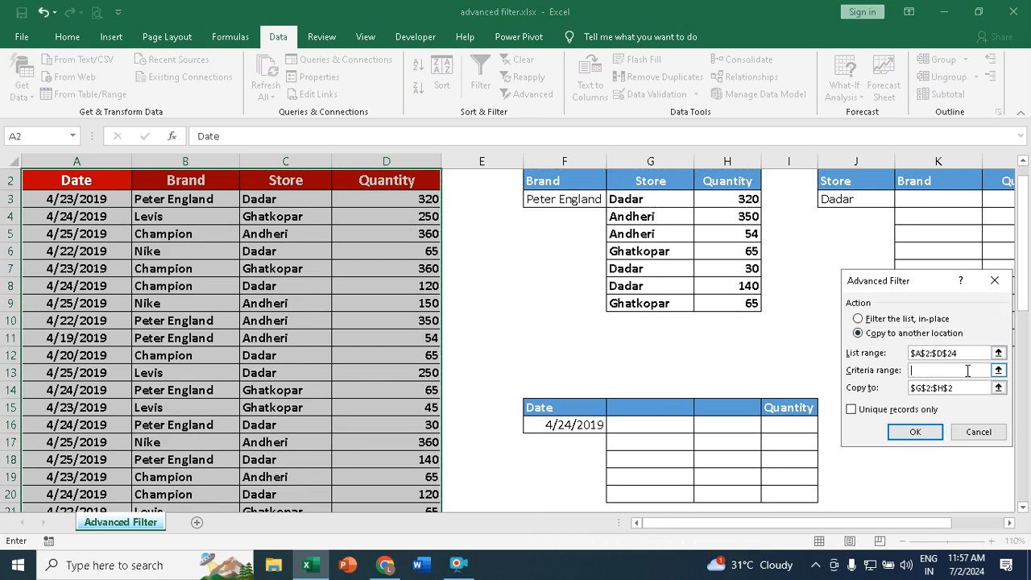
{"action": "left_click", "coordinate": [1010, 523]}
{"action": "left_click", "coordinate": [1010, 522]}
{"action": "left_click_drag", "start_coordinate": [619, 186], "coordinate": [770, 199]}
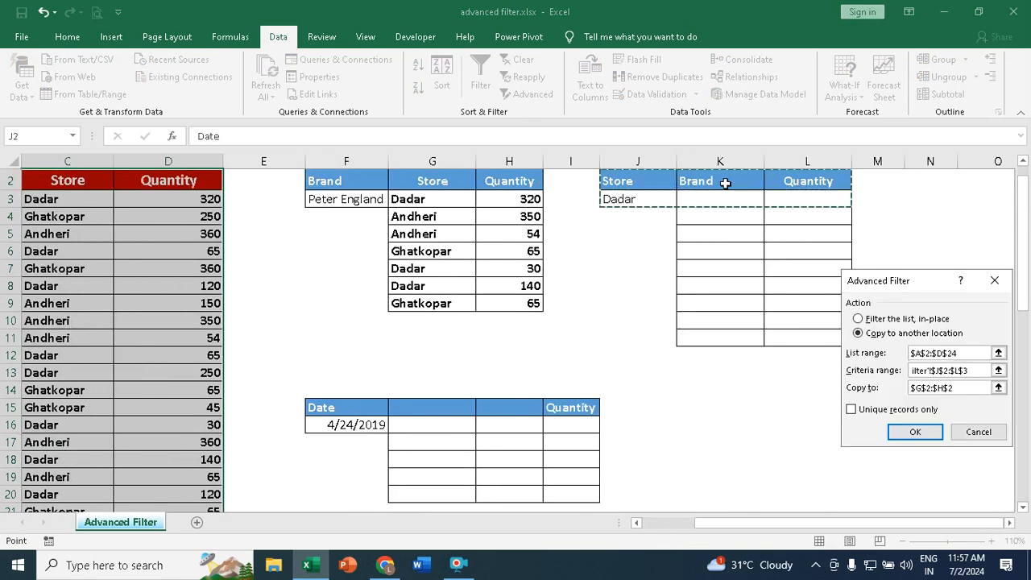
- Set the Brand and Quantity headers K2:L2 as the copy destination and run the Advanced Filter
{"action": "left_click", "coordinate": [967, 390]}
{"action": "left_click", "coordinate": [973, 388]}
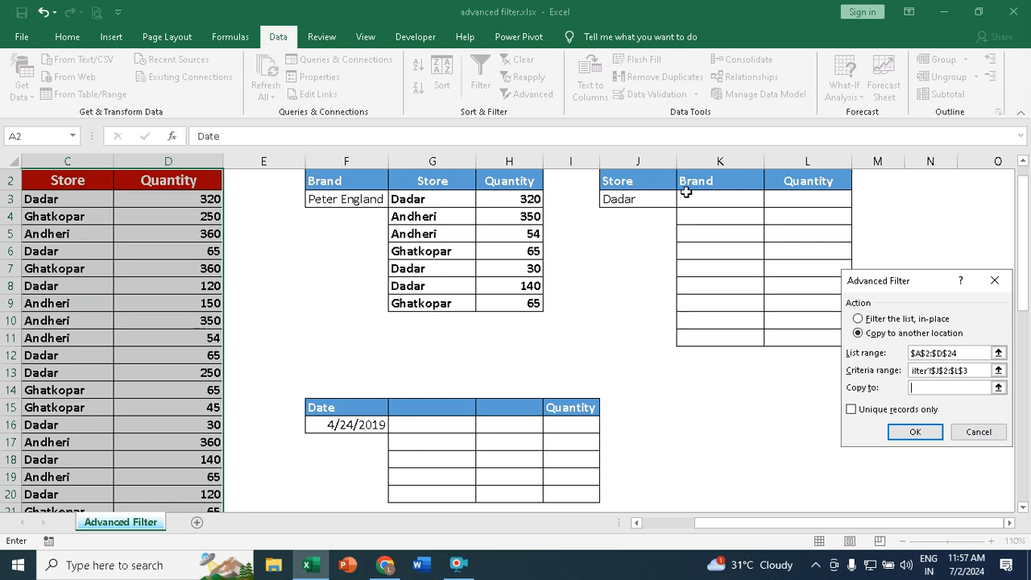
{"action": "left_click_drag", "start_coordinate": [698, 177], "coordinate": [818, 180]}
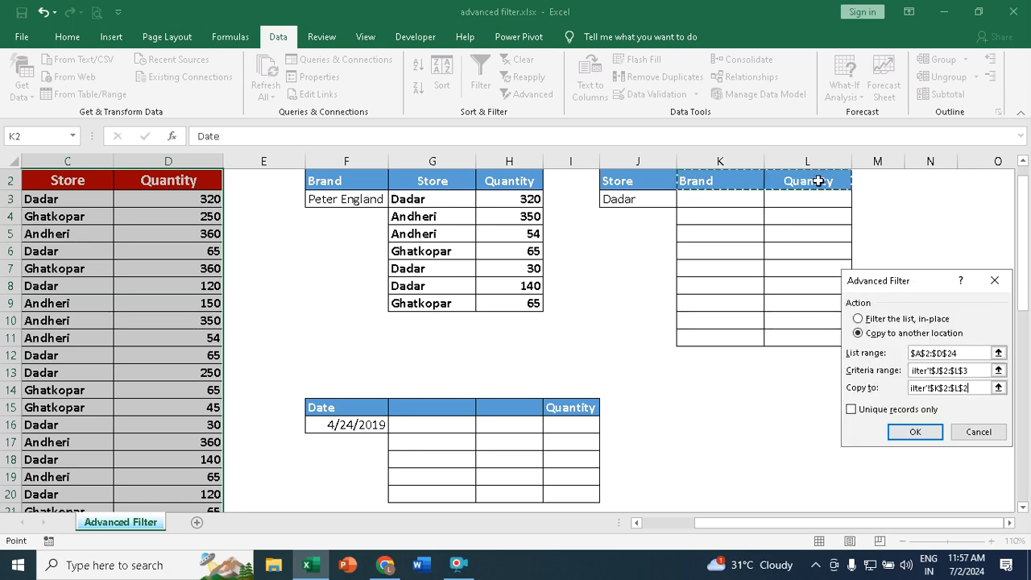
{"action": "left_click", "coordinate": [917, 432]}
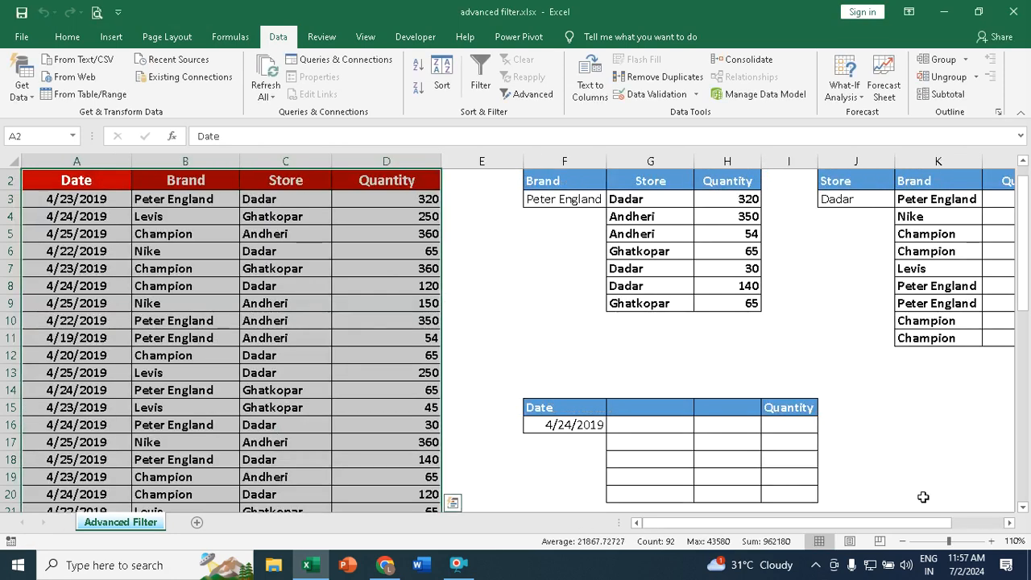
{"action": "left_click", "coordinate": [1009, 523]}
{"action": "left_click", "coordinate": [1009, 523]}
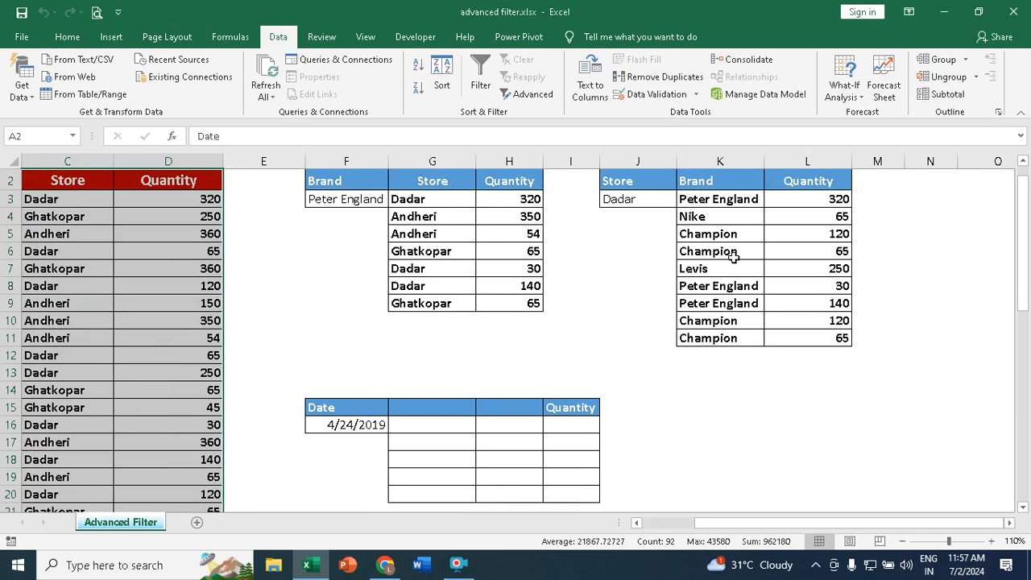
- Enter the headers Brand in G15 and Store in H15 of the 4/24/2019 Date table
{"action": "left_click", "coordinate": [636, 523]}
{"action": "left_click", "coordinate": [637, 523]}
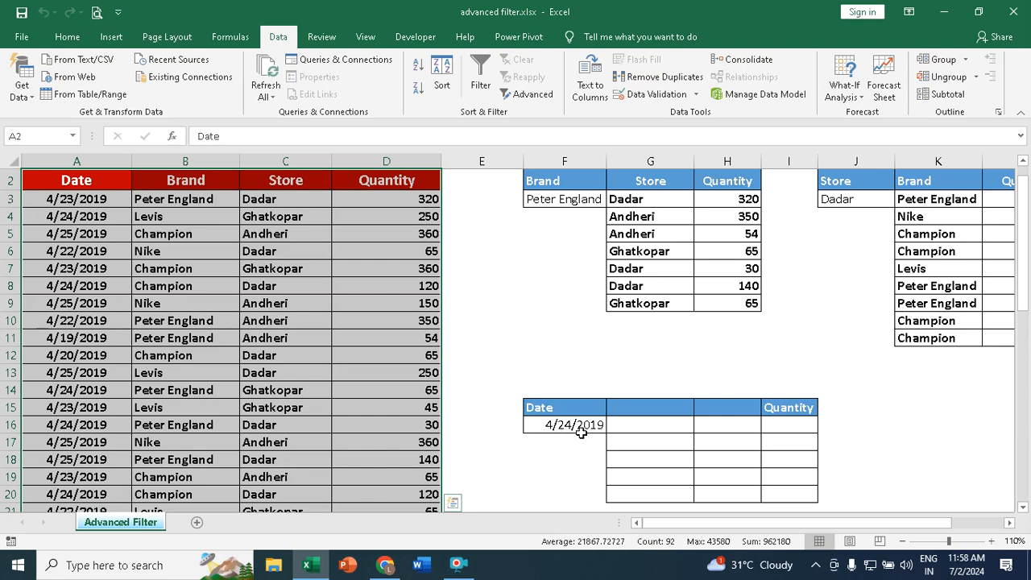
{"action": "left_click", "coordinate": [635, 407]}
{"action": "type", "text": "Brand"}
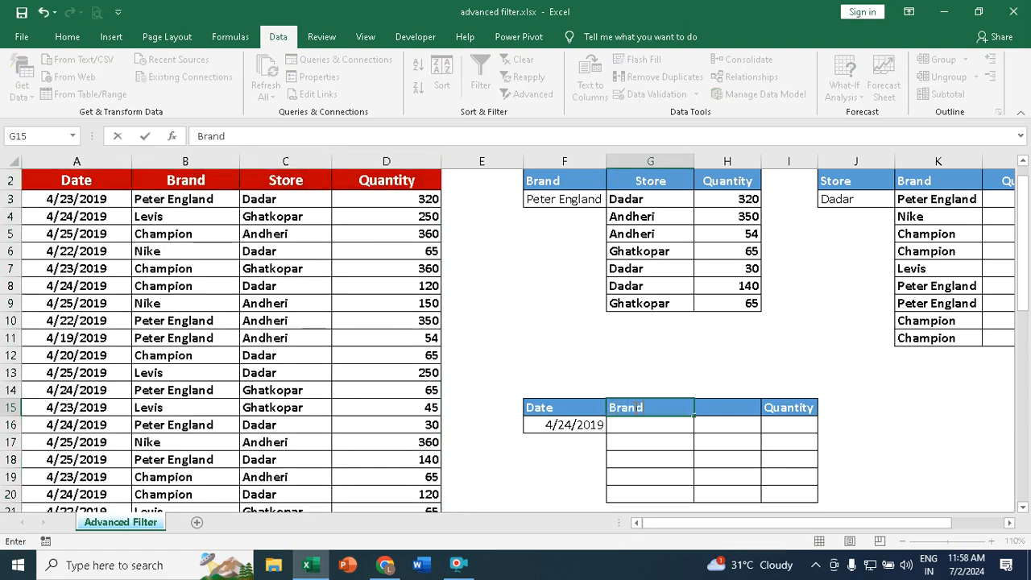
{"action": "key", "text": "Tab"}
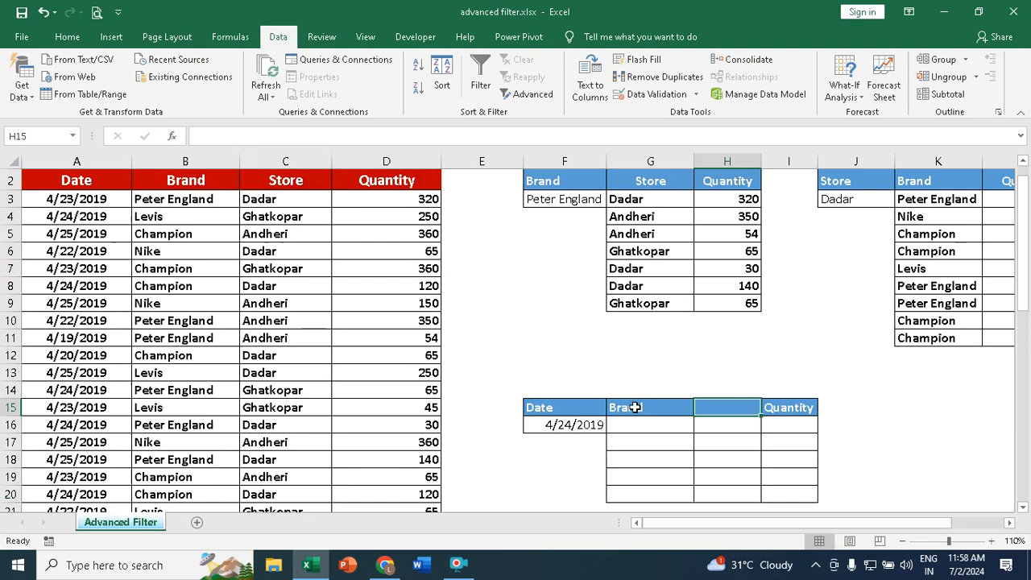
{"action": "type", "text": "Srore"}
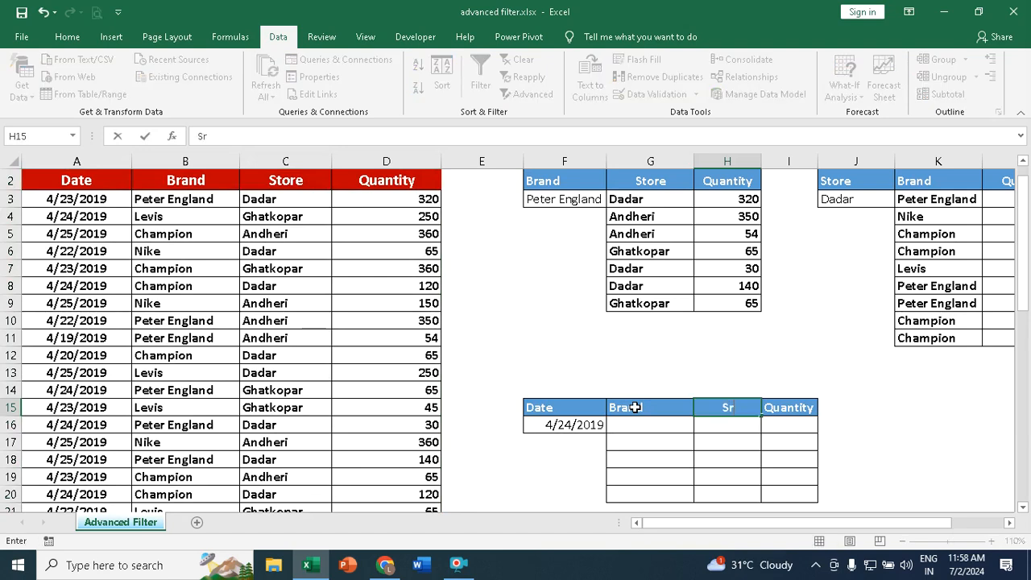
{"action": "key", "text": "BackSpace"}
{"action": "key", "text": "BackSpace"}
{"action": "key", "text": "BackSpace"}
{"action": "type", "text": "ore"}
{"action": "key", "text": "Return"}
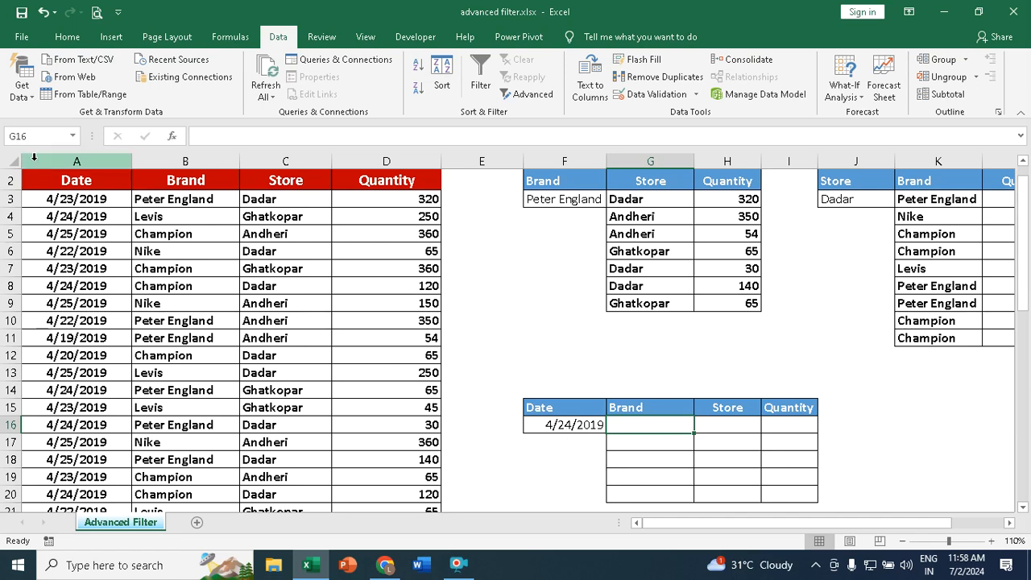
- Select the sales list A2:D24 and start an Advanced Filter that copies to another location
{"action": "left_click", "coordinate": [51, 186]}
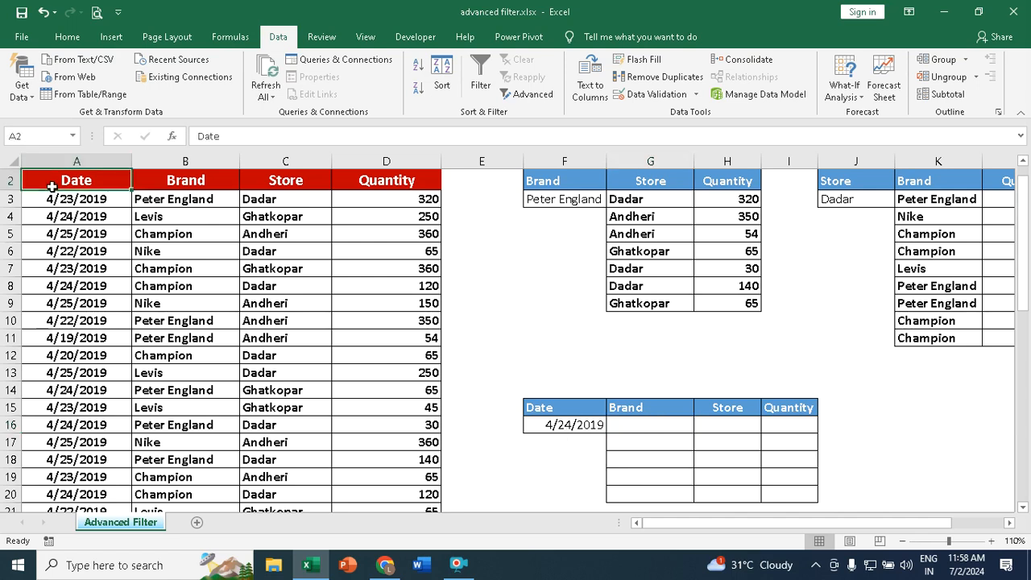
{"action": "key", "text": "ctrl+shift+Right"}
{"action": "key", "text": "ctrl+shift+Down"}
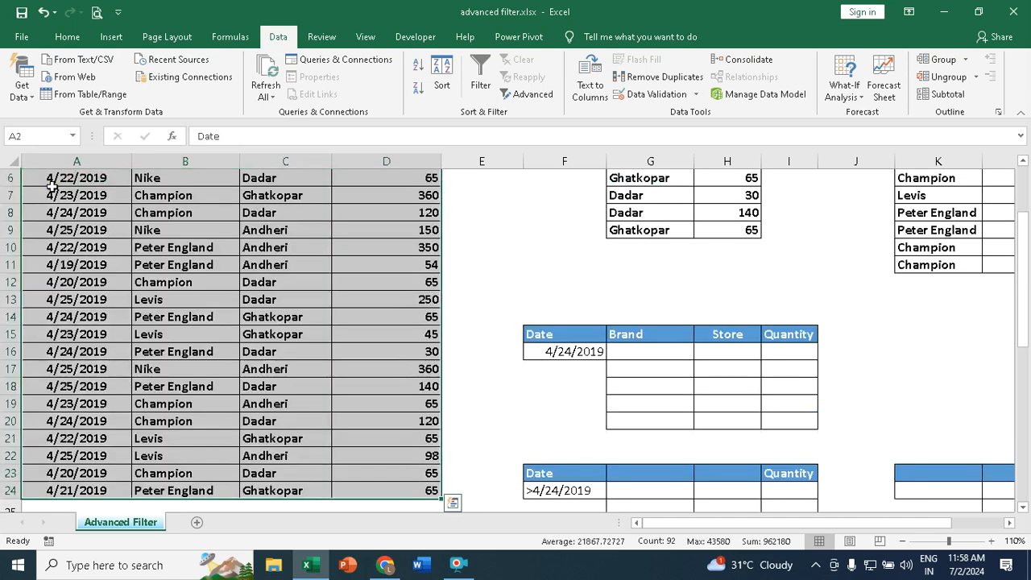
{"action": "scroll", "coordinate": [51, 191], "scroll_direction": "up", "scroll_amount": 2}
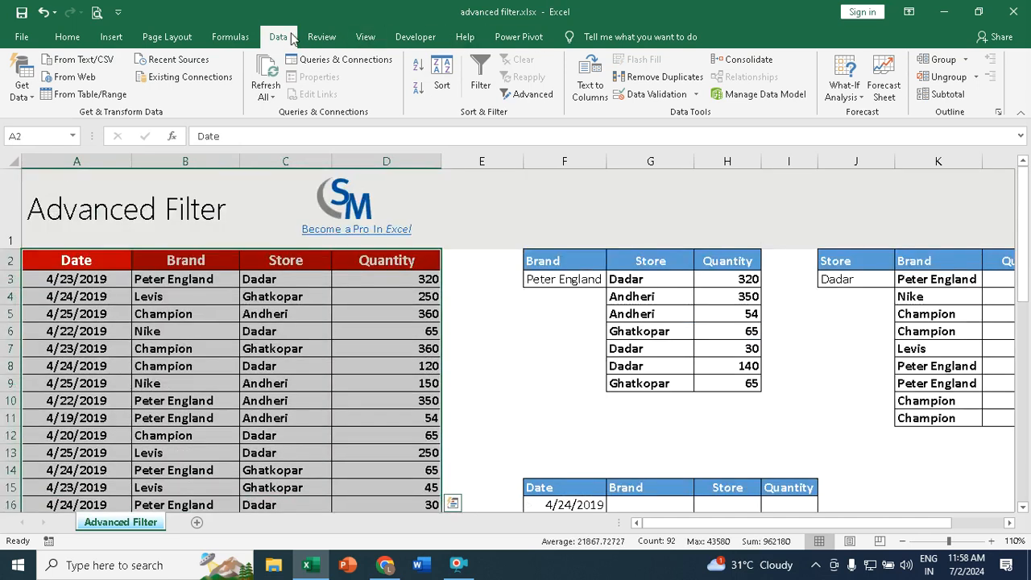
{"action": "left_click", "coordinate": [548, 100]}
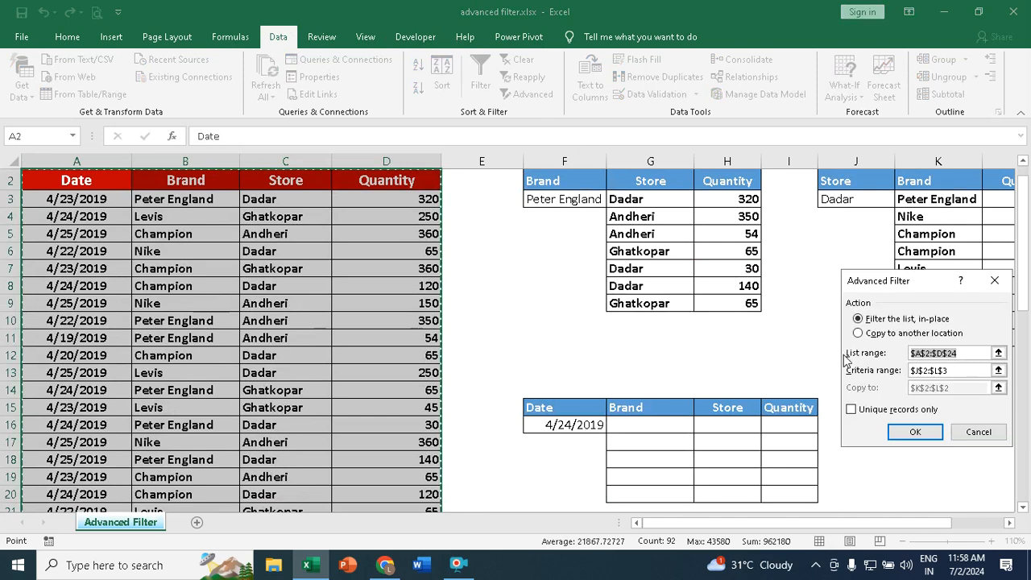
{"action": "left_click", "coordinate": [870, 333]}
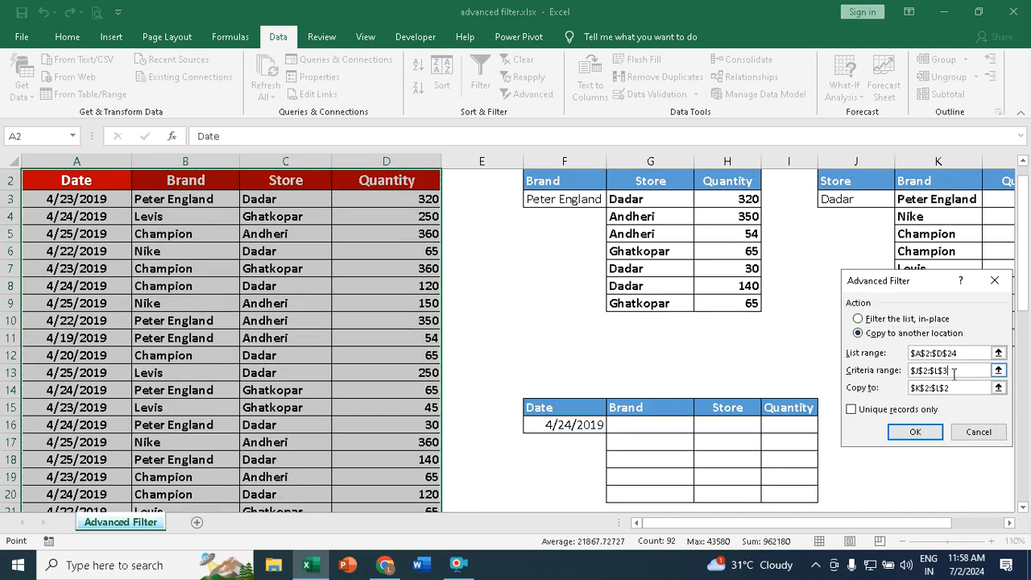
- Replace the Advanced Filter's criteria range with the Date table cells F15:I16
{"action": "left_click", "coordinate": [954, 370]}
{"action": "key", "text": "BackSpace"}
{"action": "key", "text": "BackSpace"}
{"action": "key", "text": "BackSpace"}
{"action": "key", "text": "BackSpace"}
{"action": "key", "text": "BackSpace"}
{"action": "key", "text": "BackSpace"}
{"action": "key", "text": "BackSpace"}
{"action": "key", "text": "BackSpace"}
{"action": "key", "text": "BackSpace"}
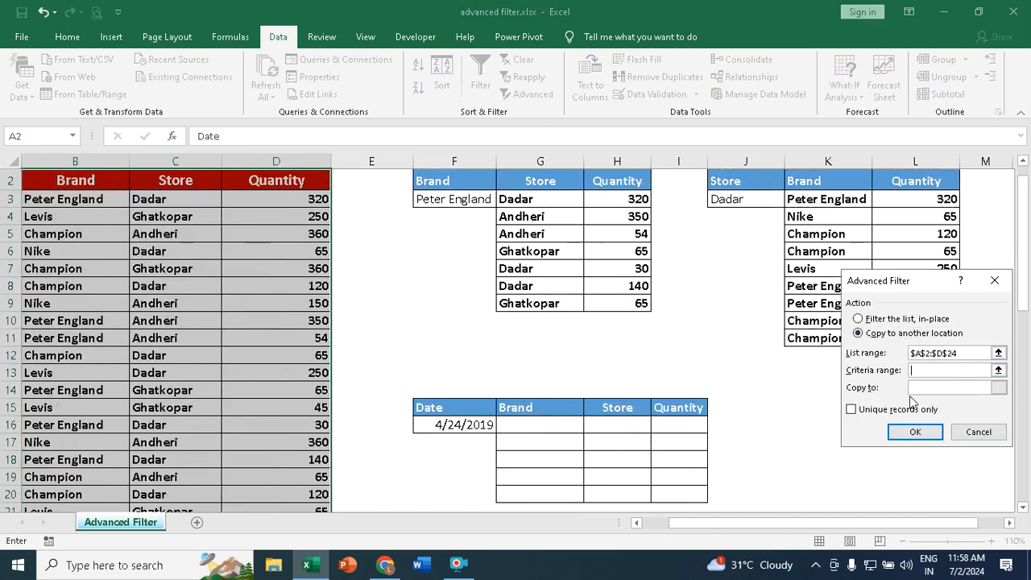
{"action": "left_click_drag", "start_coordinate": [433, 411], "coordinate": [666, 432]}
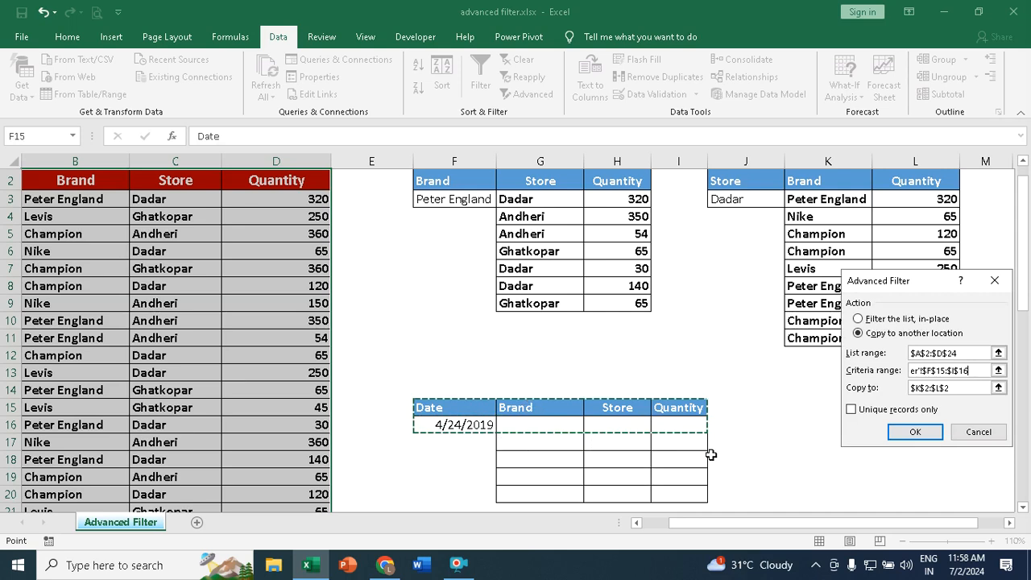
- Set the Brand, Store and Quantity headers G15:I15 as the copy destination and run the Advanced Filter
{"action": "left_click", "coordinate": [957, 387]}
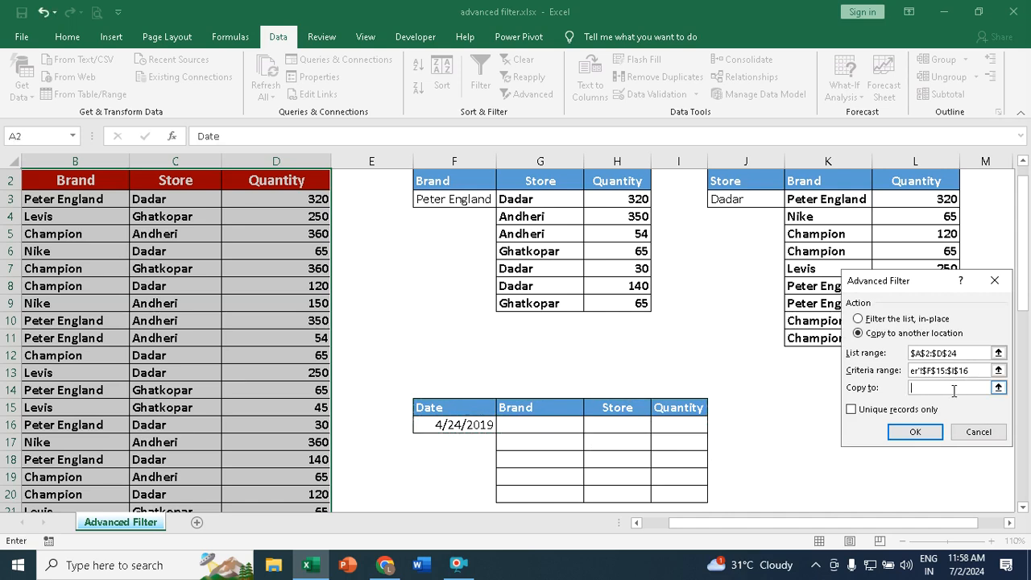
{"action": "left_click_drag", "start_coordinate": [516, 409], "coordinate": [664, 409]}
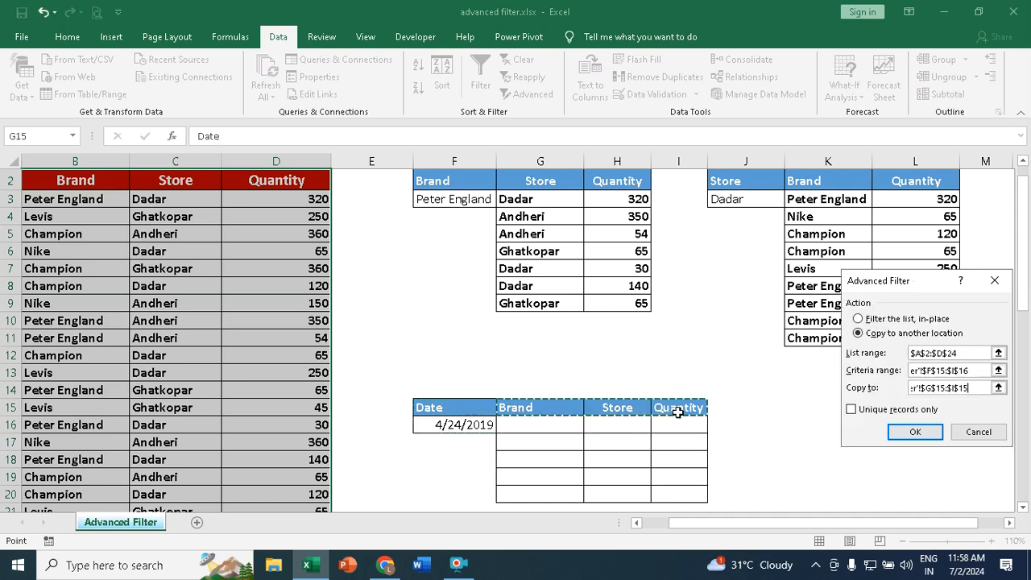
{"action": "left_click", "coordinate": [916, 432]}
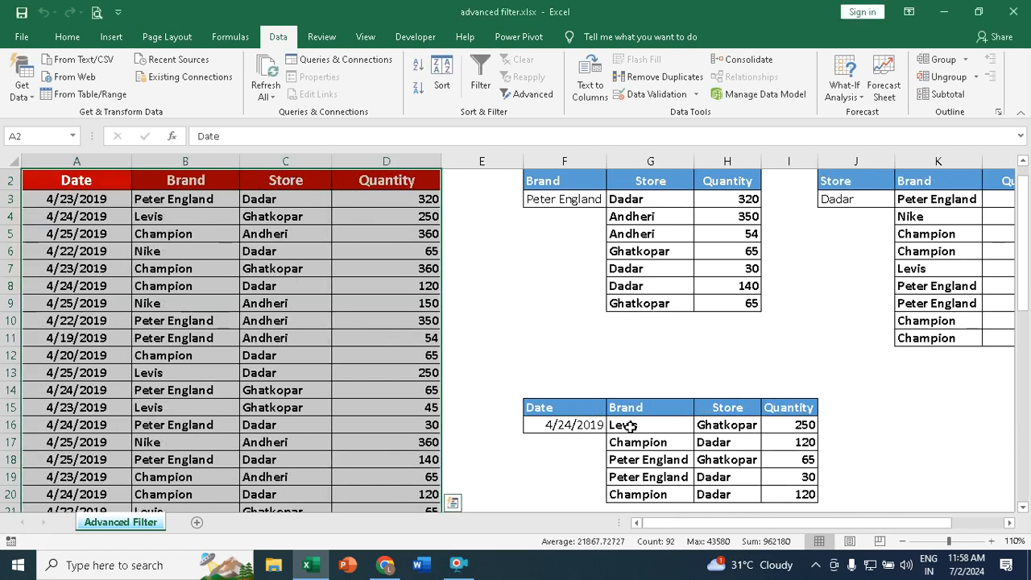
- Enter the headers Brand, Store and Quantity in G23:I23 of the >4/24/2019 Date table
{"action": "scroll", "coordinate": [630, 427], "scroll_direction": "down", "scroll_amount": 2}
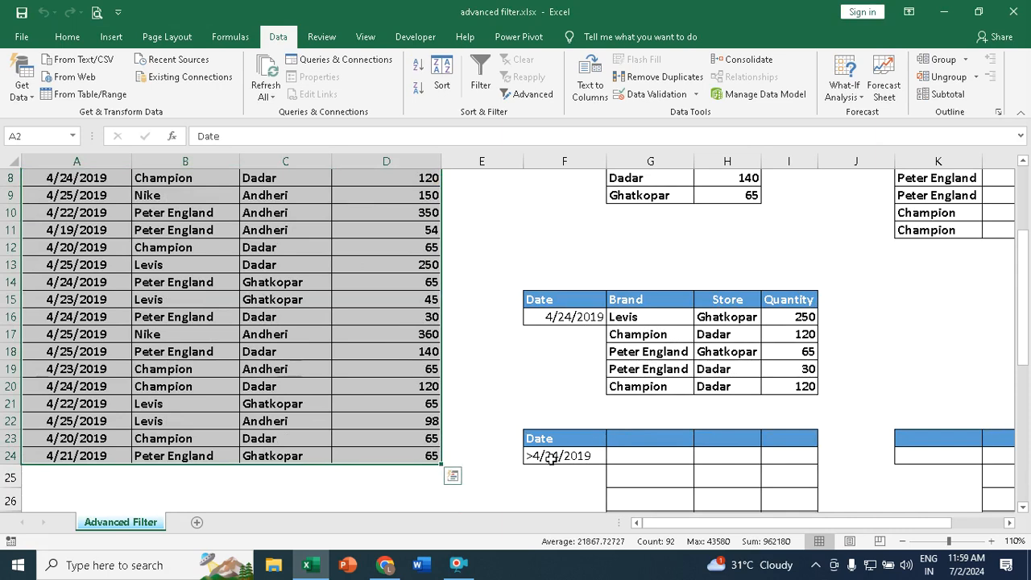
{"action": "left_click", "coordinate": [651, 436]}
{"action": "type", "text": "Brand"}
{"action": "key", "text": "Tab"}
{"action": "type", "text": "Store"}
{"action": "key", "text": "Tab"}
{"action": "type", "text": "Qu"}
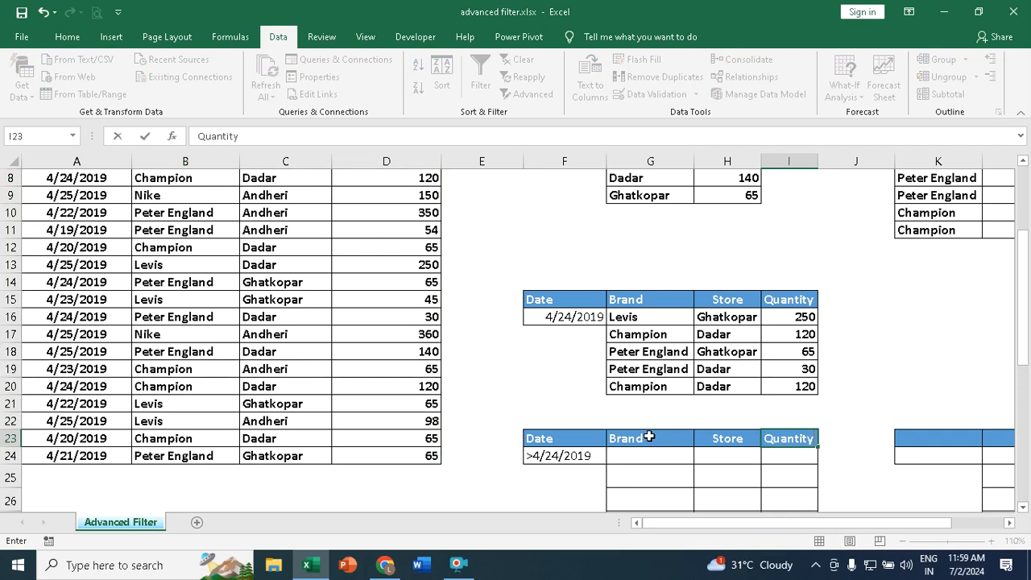
{"action": "key", "text": "Return"}
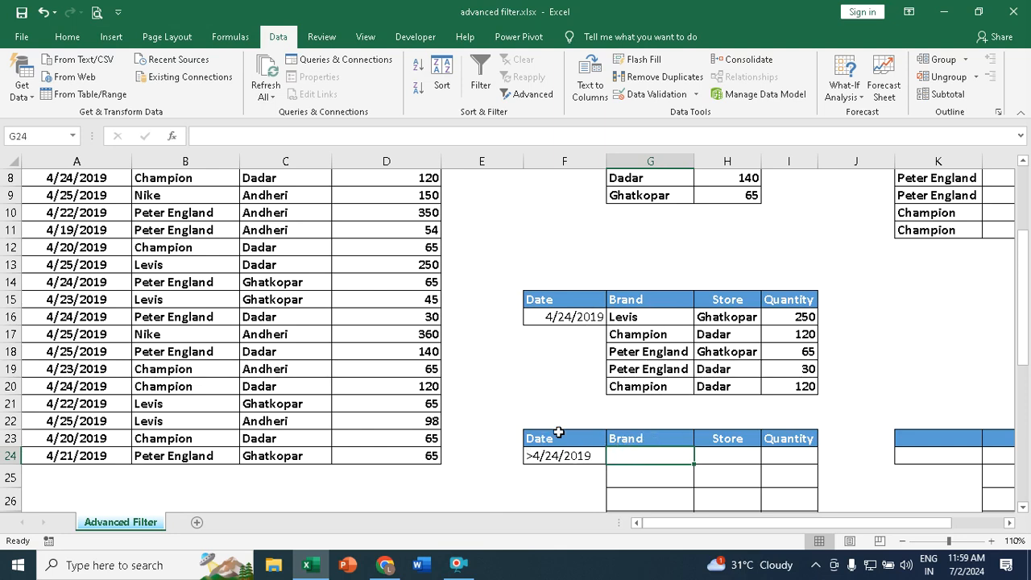
- Select the sales list A2:D24 again and set a new Advanced Filter to copy to another location
{"action": "scroll", "coordinate": [105, 274], "scroll_direction": "up", "scroll_amount": 3}
{"action": "left_click", "coordinate": [81, 260]}
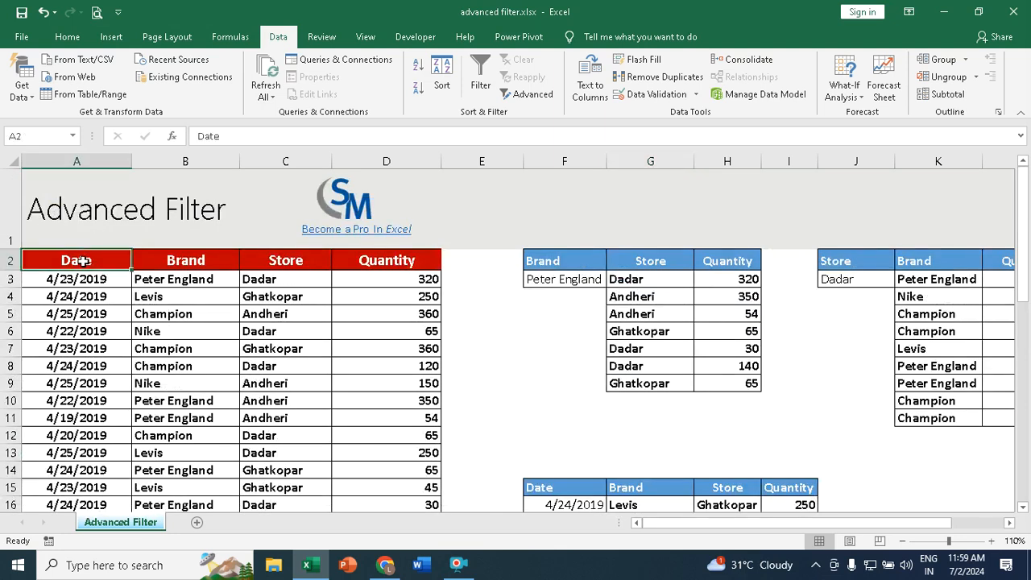
{"action": "key", "text": "ctrl+shift+Right"}
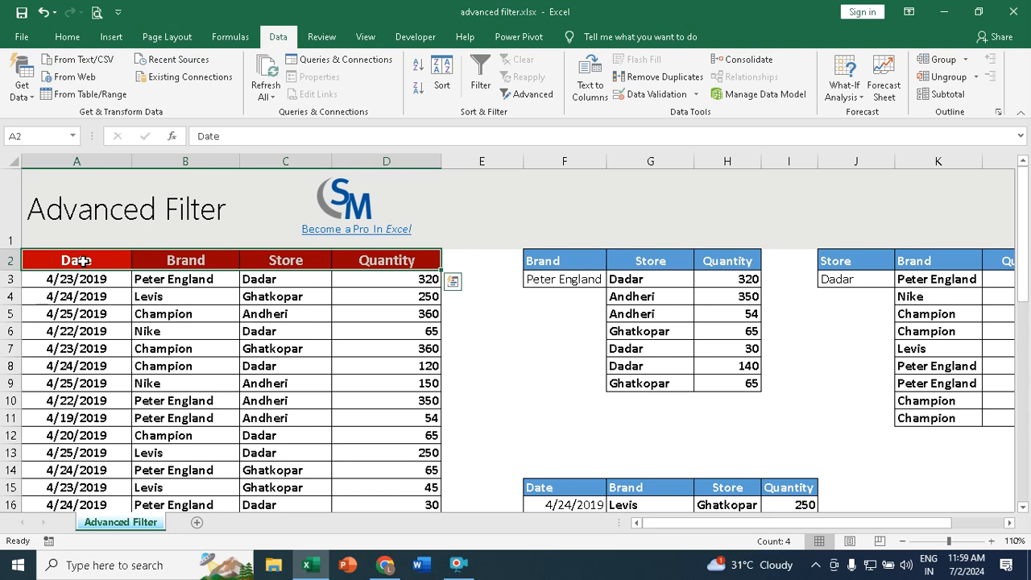
{"action": "key", "text": "ctrl+shift+Down"}
{"action": "scroll", "coordinate": [83, 260], "scroll_direction": "up", "scroll_amount": 2}
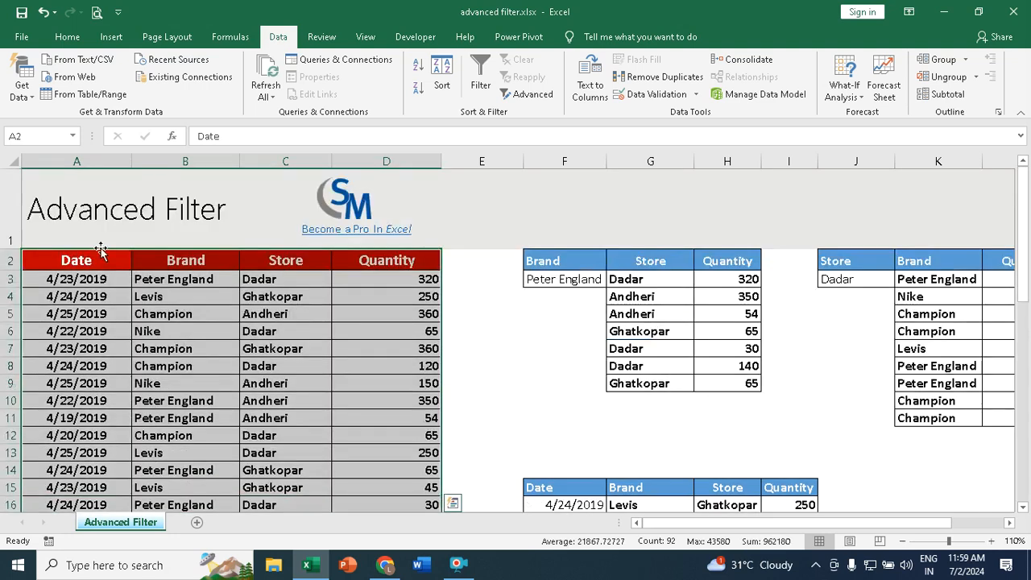
{"action": "left_click", "coordinate": [539, 94]}
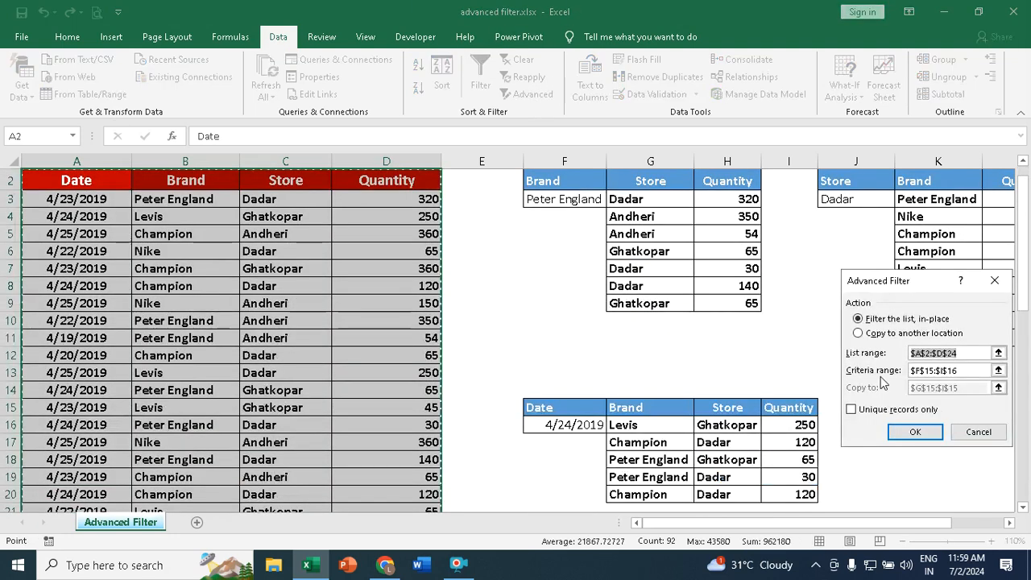
{"action": "left_click", "coordinate": [887, 333]}
- Replace the Advanced Filter's criteria range with the >4/24/2019 table cells F23:I24
{"action": "left_click", "coordinate": [965, 371]}
{"action": "key", "text": "BackSpace"}
{"action": "key", "text": "BackSpace"}
{"action": "key", "text": "BackSpace"}
{"action": "key", "text": "BackSpace"}
{"action": "key", "text": "BackSpace"}
{"action": "key", "text": "BackSpace"}
{"action": "key", "text": "BackSpace"}
{"action": "key", "text": "BackSpace"}
{"action": "key", "text": "BackSpace"}
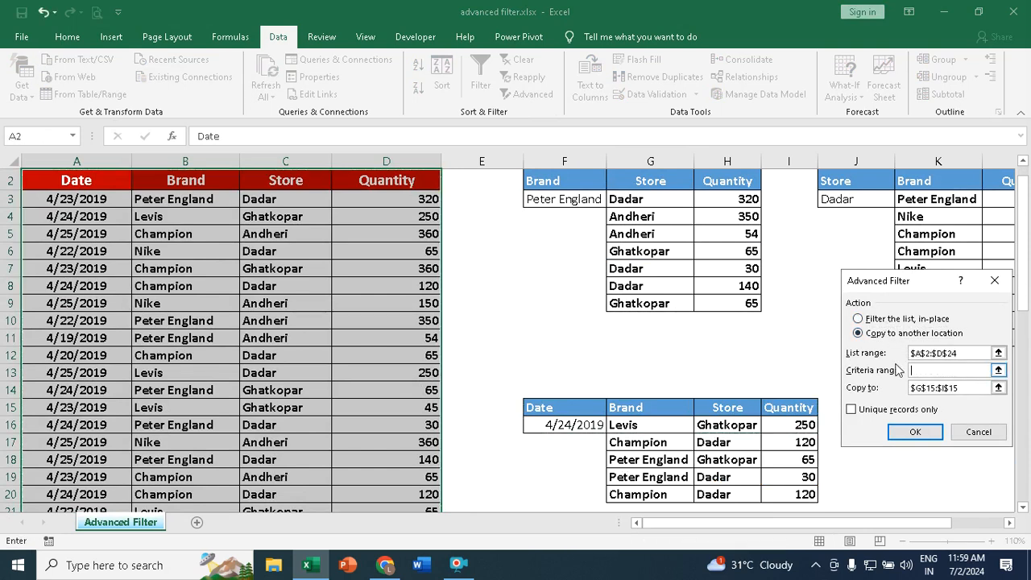
{"action": "scroll", "coordinate": [641, 376], "scroll_direction": "down", "scroll_amount": 4}
{"action": "left_click", "coordinate": [553, 335]}
{"action": "left_click_drag", "start_coordinate": [554, 335], "coordinate": [784, 350]}
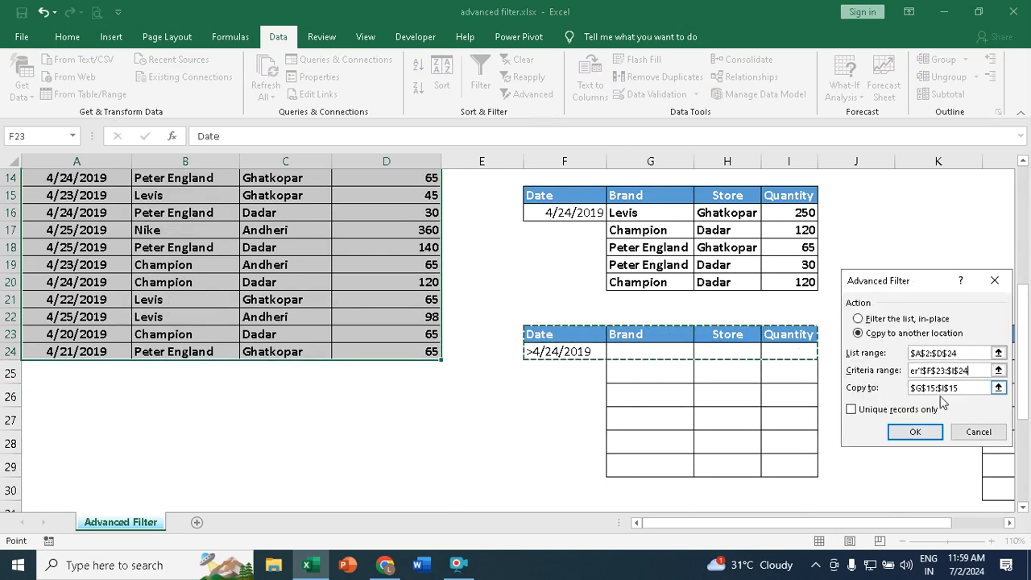
- Set the Brand, Store and Quantity headers G23:I23 as the copy destination and run the Advanced Filter
{"action": "left_click", "coordinate": [969, 387]}
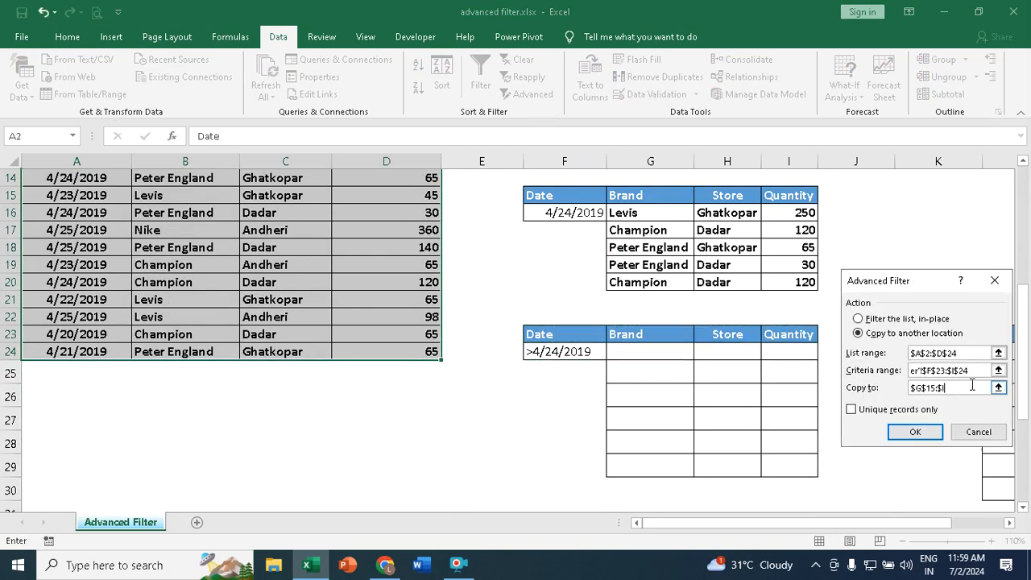
{"action": "key", "text": "BackSpace"}
{"action": "key", "text": "BackSpace"}
{"action": "key", "text": "BackSpace"}
{"action": "key", "text": "BackSpace"}
{"action": "left_click_drag", "start_coordinate": [643, 333], "coordinate": [805, 338]}
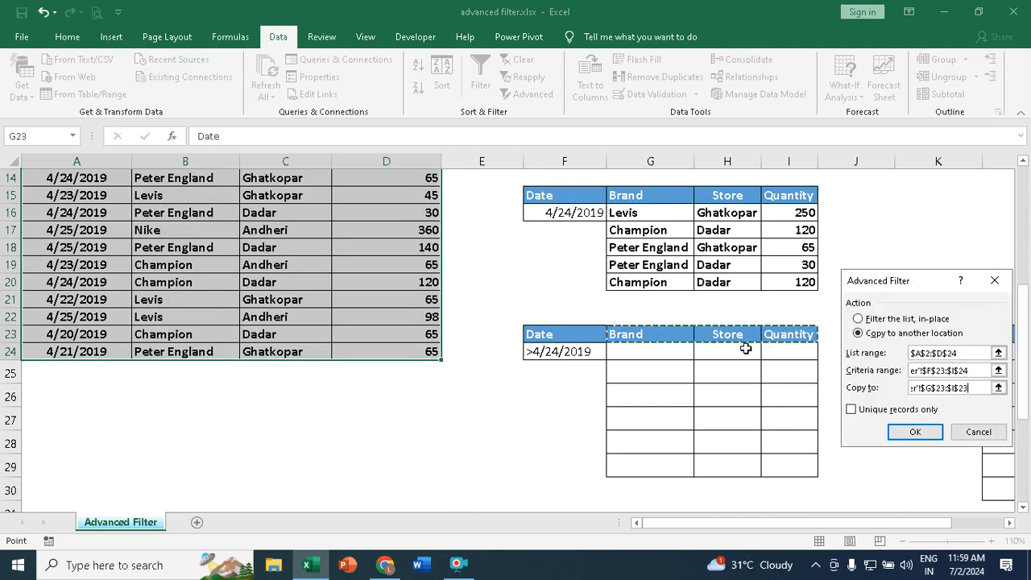
{"action": "left_click", "coordinate": [911, 434]}
- Examine the records extracted under the >4/24/2019 criterion and the unfilled table starting at K23
{"action": "scroll", "coordinate": [786, 390], "scroll_direction": "down", "scroll_amount": 2}
{"action": "scroll", "coordinate": [786, 390], "scroll_direction": "down", "scroll_amount": 2}
{"action": "scroll", "coordinate": [765, 401], "scroll_direction": "down", "scroll_amount": 2}
{"action": "scroll", "coordinate": [758, 398], "scroll_direction": "up", "scroll_amount": 2}
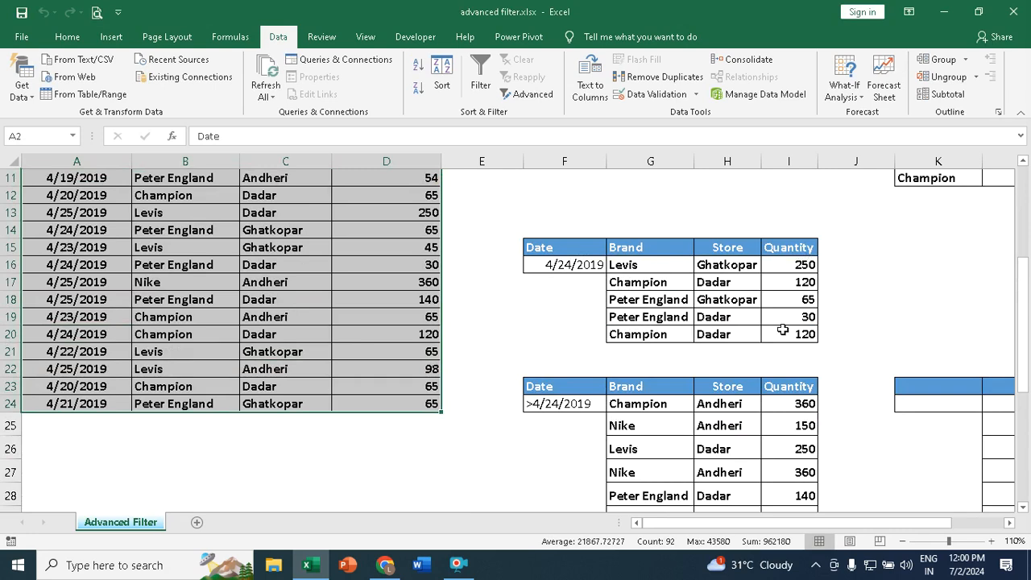
{"action": "scroll", "coordinate": [775, 301], "scroll_direction": "down", "scroll_amount": 2}
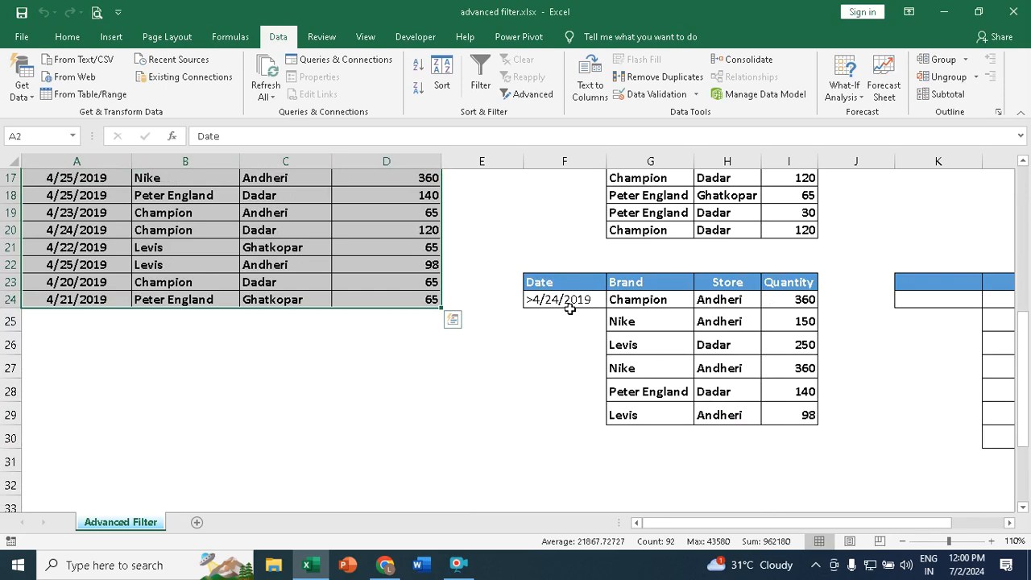
{"action": "scroll", "coordinate": [570, 309], "scroll_direction": "up", "scroll_amount": 1}
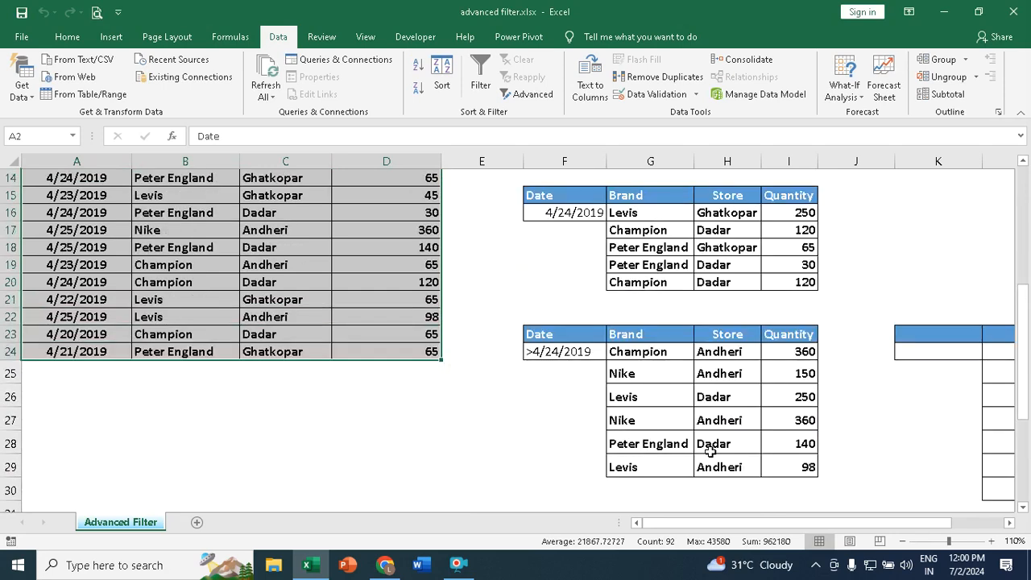
{"action": "scroll", "coordinate": [748, 420], "scroll_direction": "up", "scroll_amount": 2}
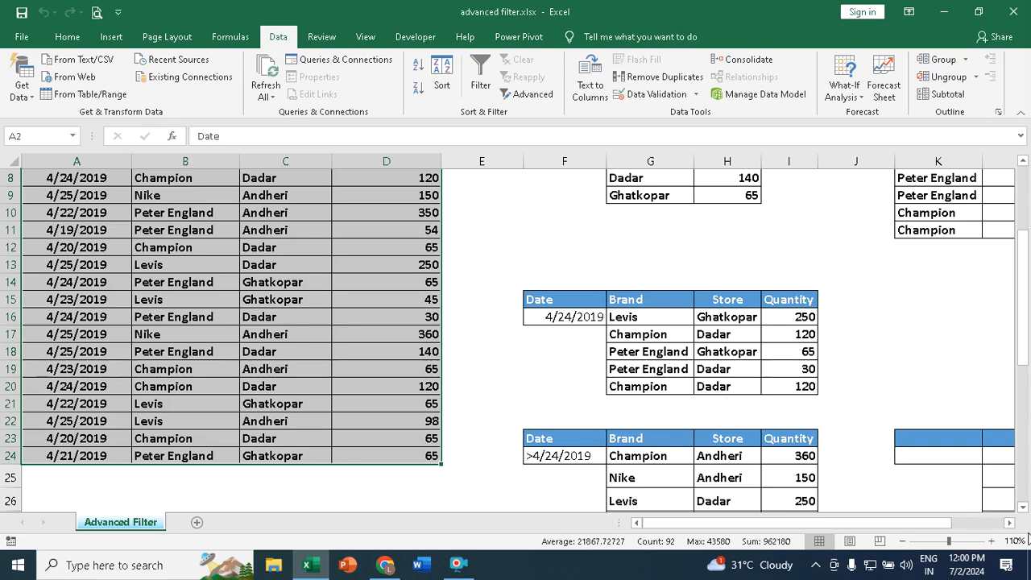
{"action": "left_click", "coordinate": [1011, 523]}
{"action": "left_click", "coordinate": [1010, 523]}
{"action": "left_click", "coordinate": [1010, 523]}
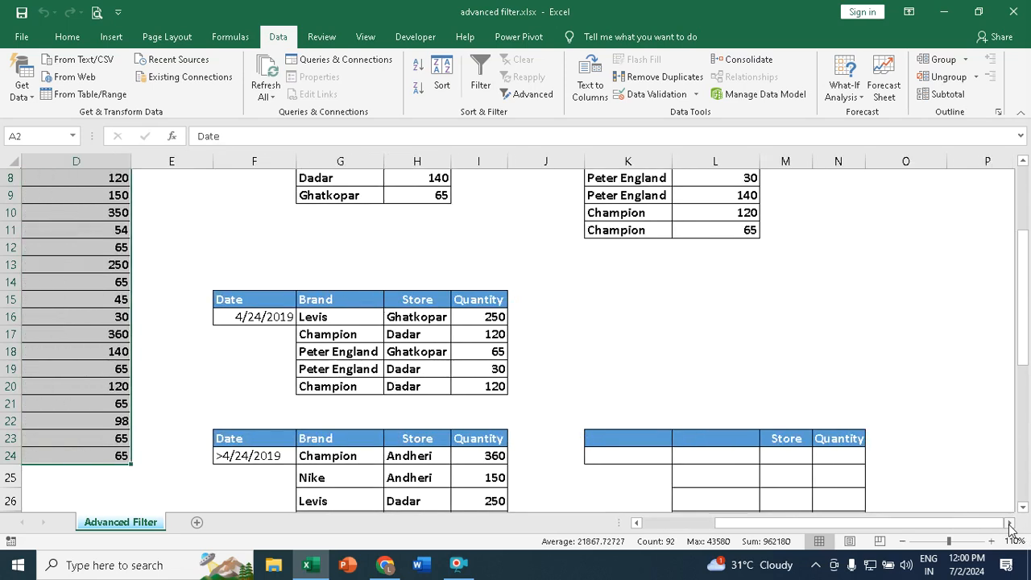
- Enter the header Quantity in K23 and Brand in L23 of the unfilled table
{"action": "scroll", "coordinate": [790, 430], "scroll_direction": "down", "scroll_amount": 2}
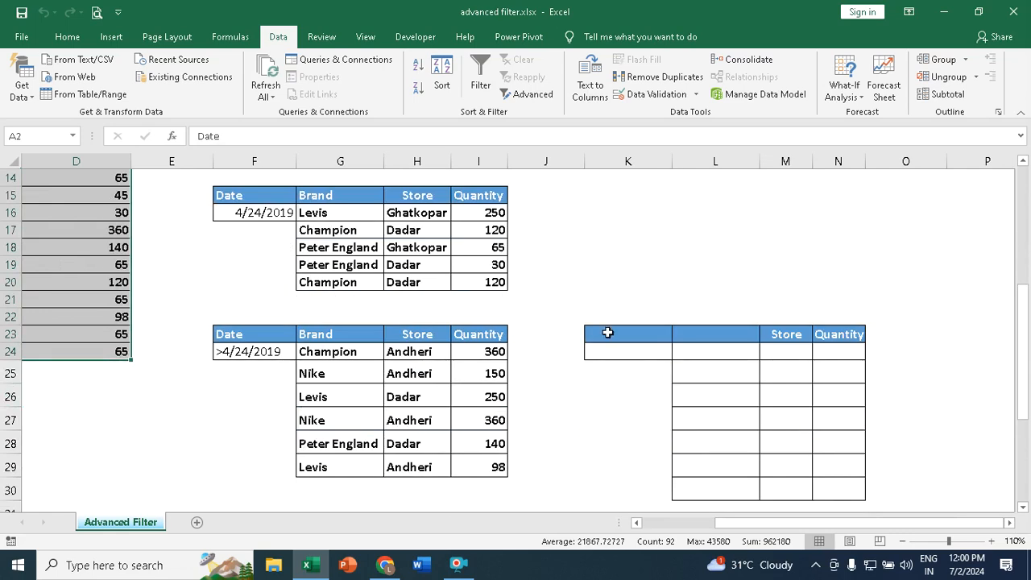
{"action": "left_click", "coordinate": [607, 336]}
{"action": "type", "text": "Quantity"}
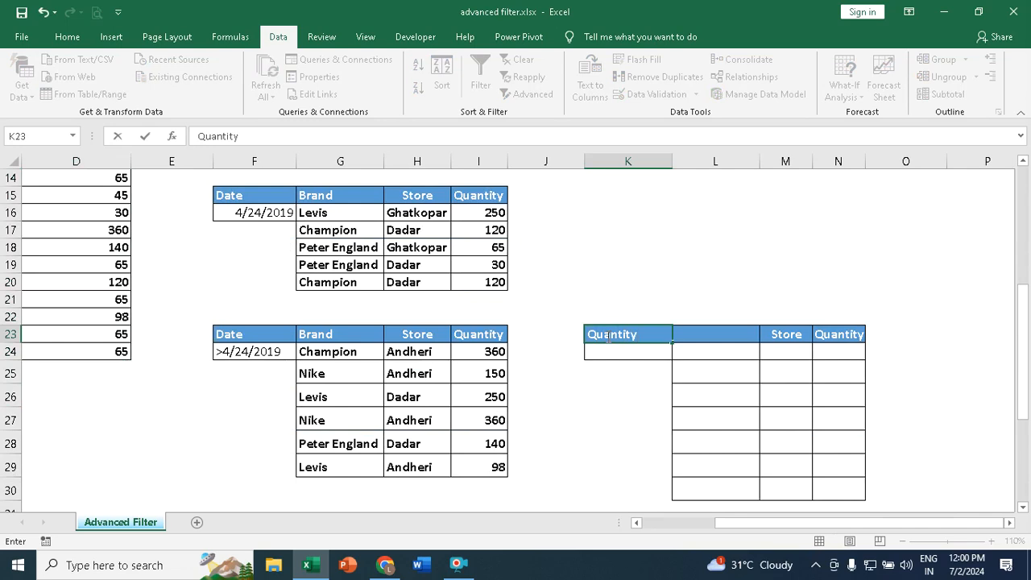
{"action": "key", "text": "Tab"}
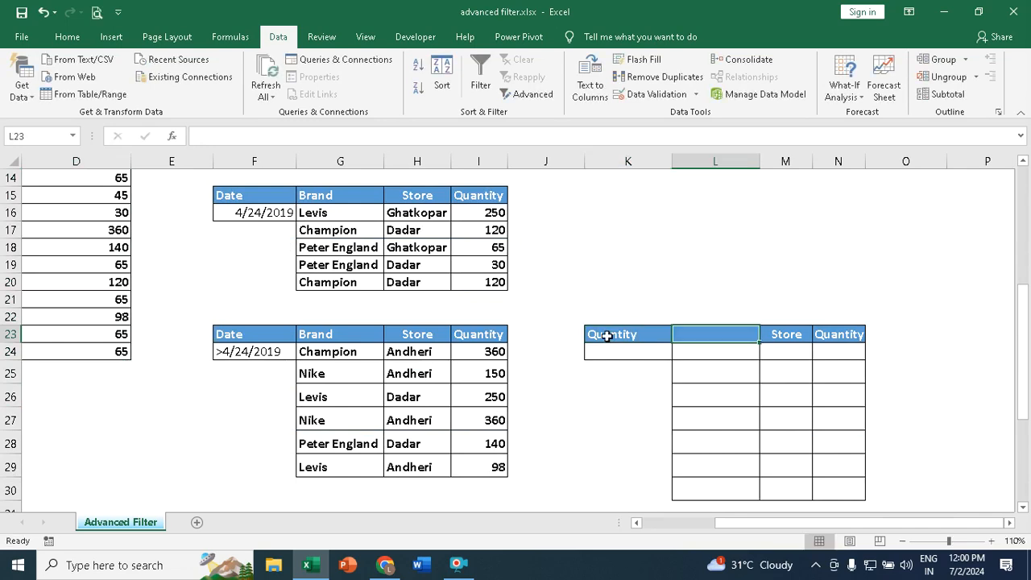
{"action": "type", "text": "Brand"}
{"action": "key", "text": "Tab"}
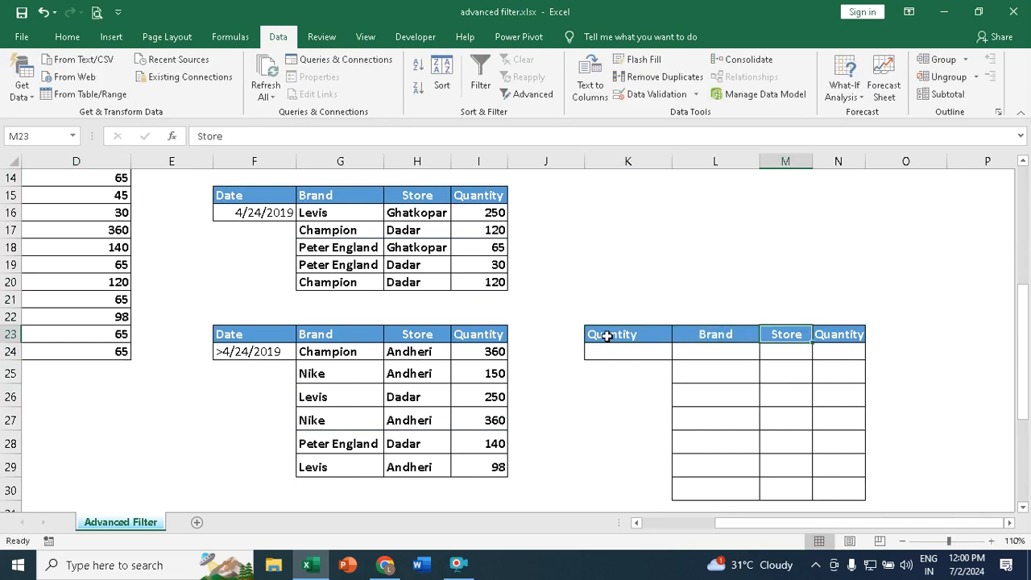
- Enter the criterion >200 in K24 under the Quantity header
{"action": "left_click", "coordinate": [601, 351]}
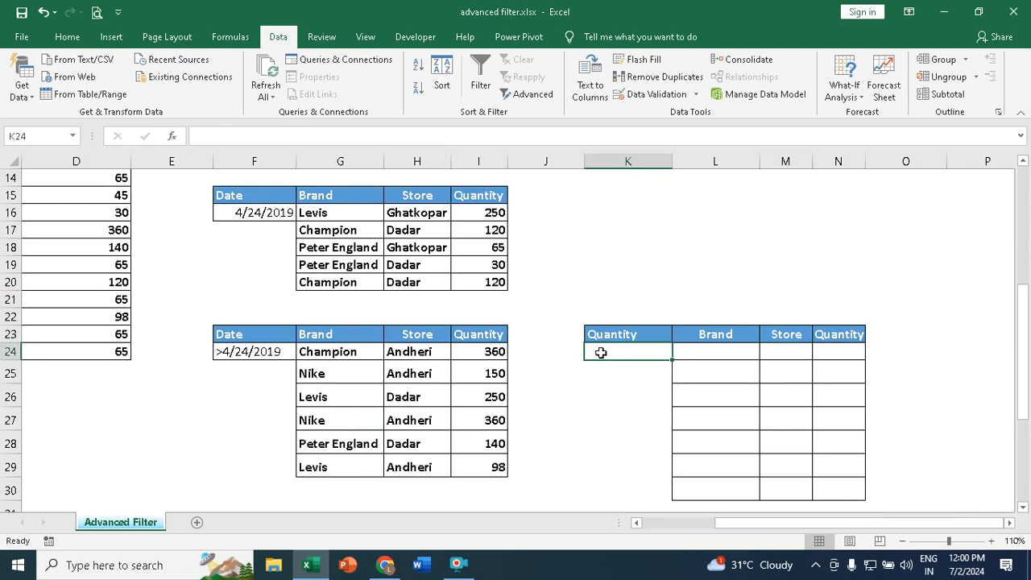
{"action": "type", "text": ">200"}
{"action": "left_click", "coordinate": [617, 400]}
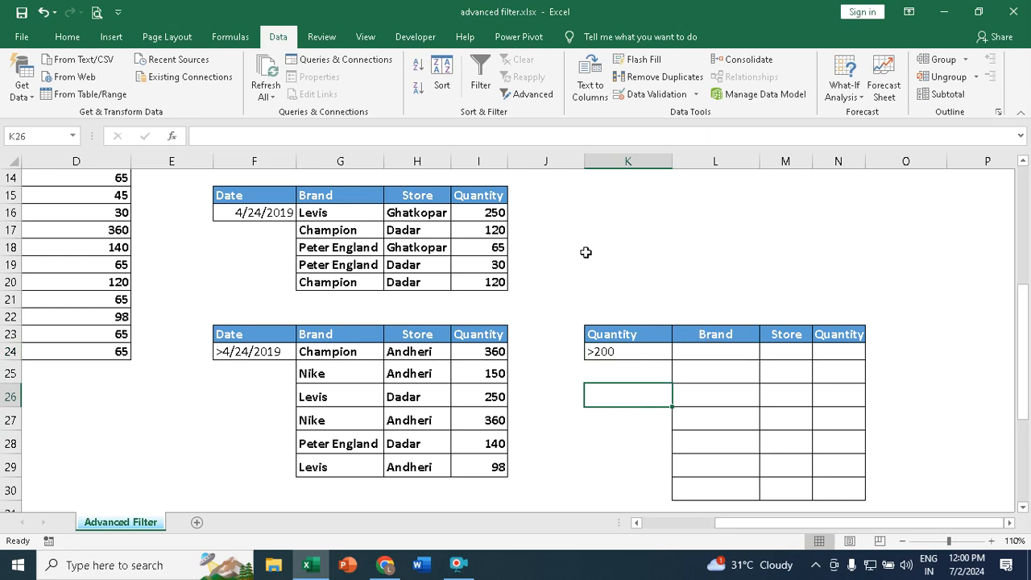
- Select the sales list A2:D24 and start an Advanced Filter that copies to another location
{"action": "left_click_drag", "start_coordinate": [804, 523], "coordinate": [675, 521]}
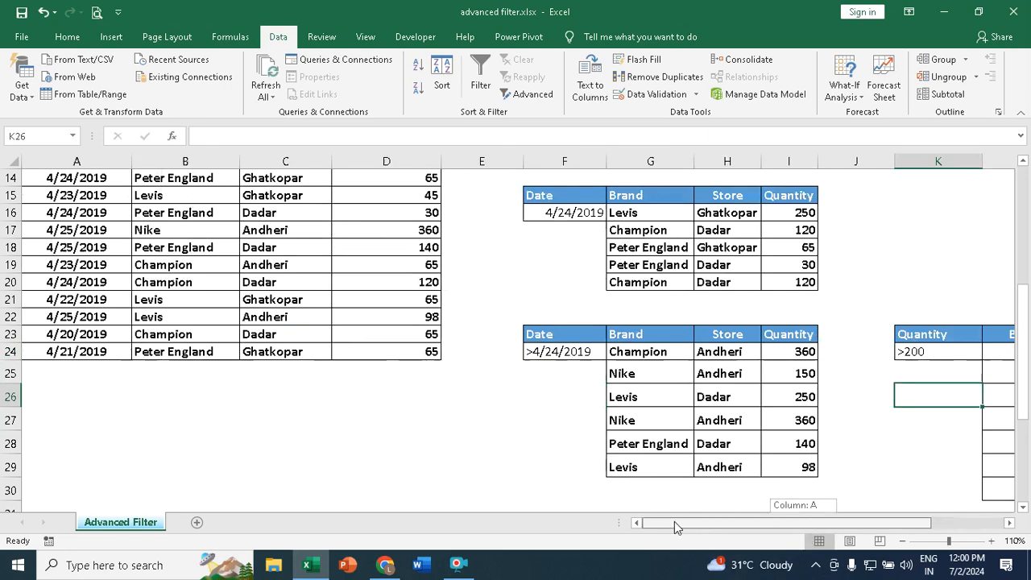
{"action": "scroll", "coordinate": [253, 452], "scroll_direction": "up", "scroll_amount": 5}
{"action": "left_click", "coordinate": [66, 261]}
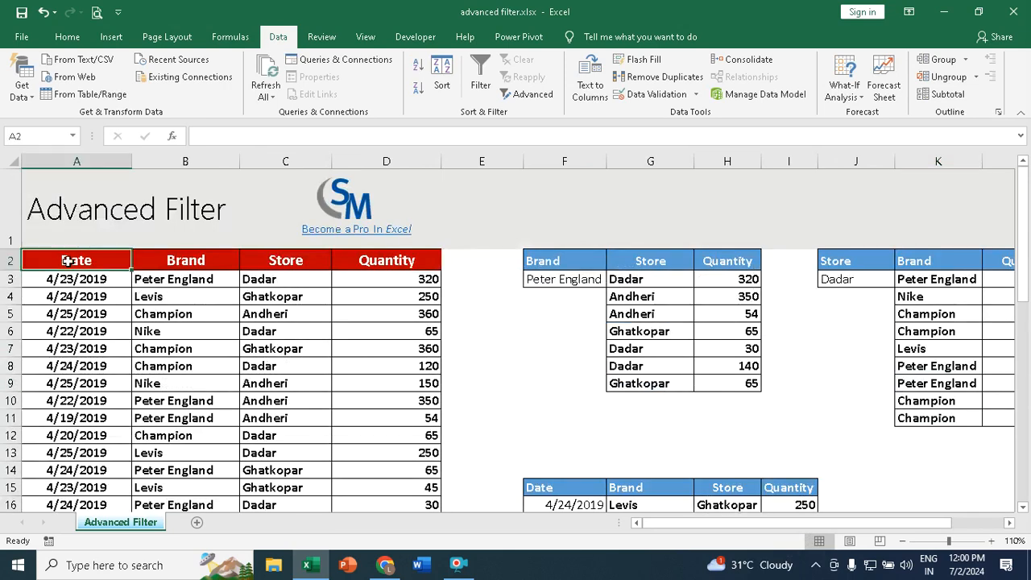
{"action": "key", "text": "ctrl+shift+Right"}
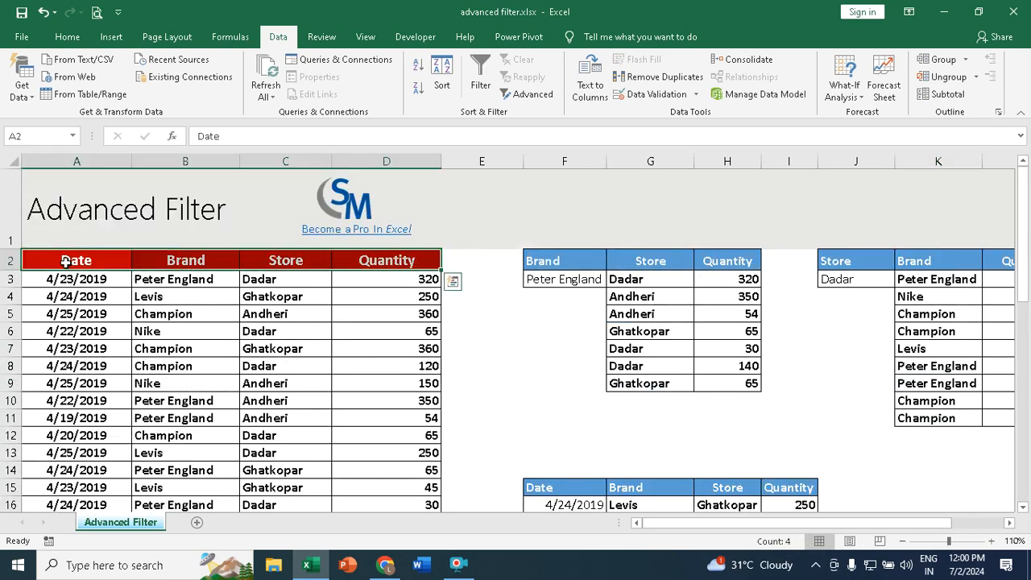
{"action": "key", "text": "ctrl+shift+Down"}
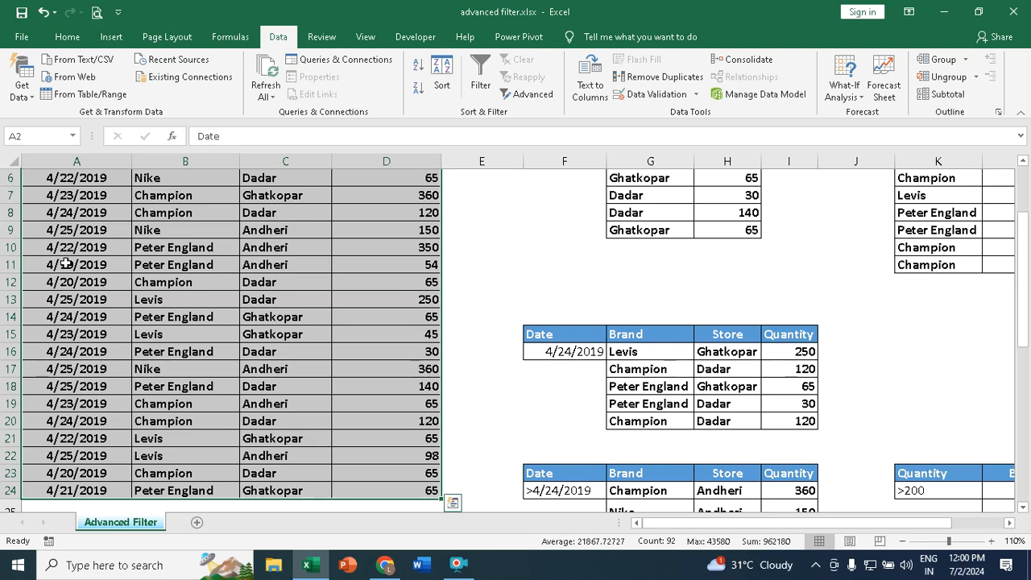
{"action": "scroll", "coordinate": [66, 260], "scroll_direction": "up", "scroll_amount": 2}
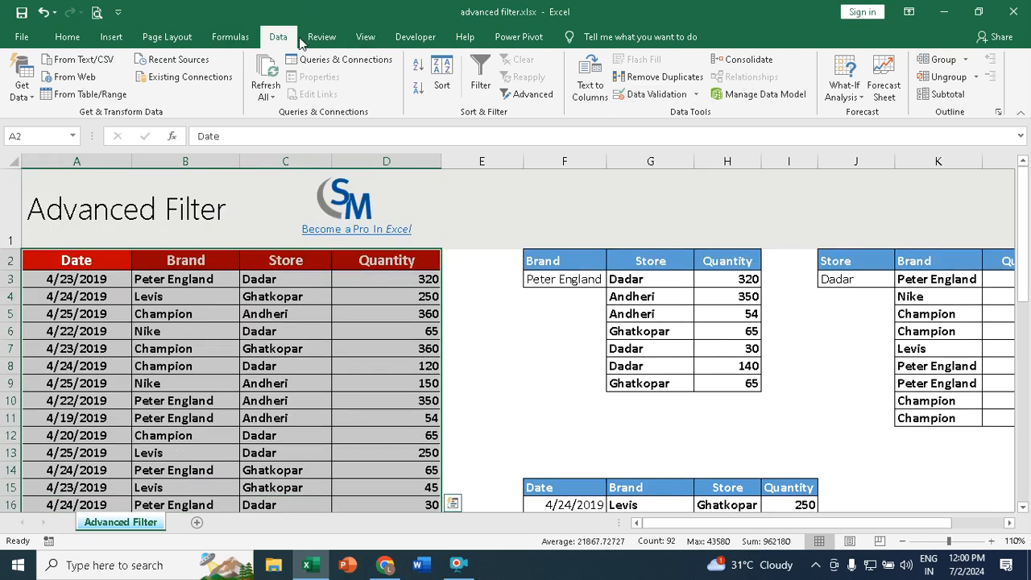
{"action": "left_click", "coordinate": [542, 92]}
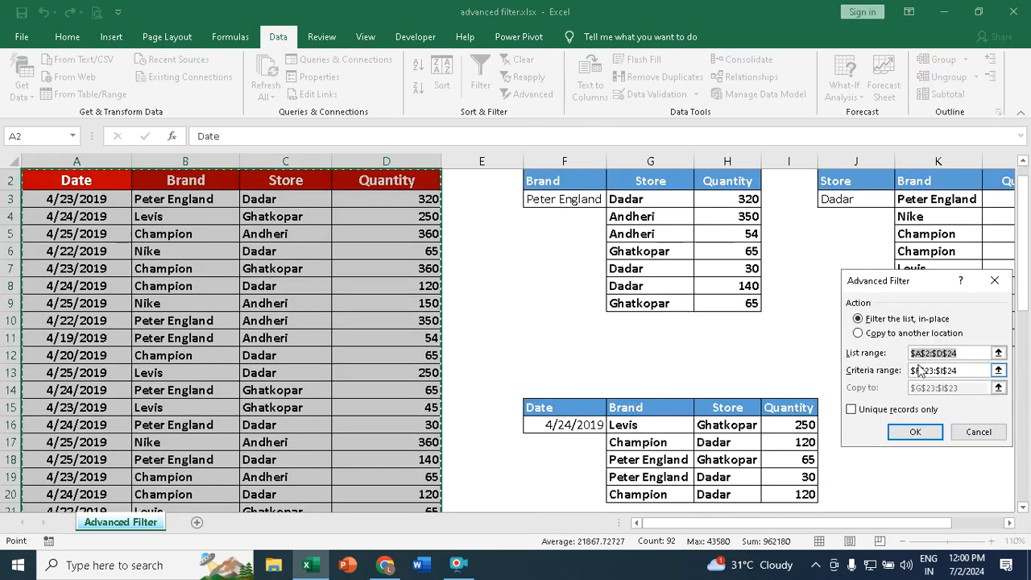
{"action": "left_click", "coordinate": [893, 335]}
- Replace the Advanced Filter's criteria range with the >200 quantity table cells K23:N24
{"action": "left_click", "coordinate": [975, 371]}
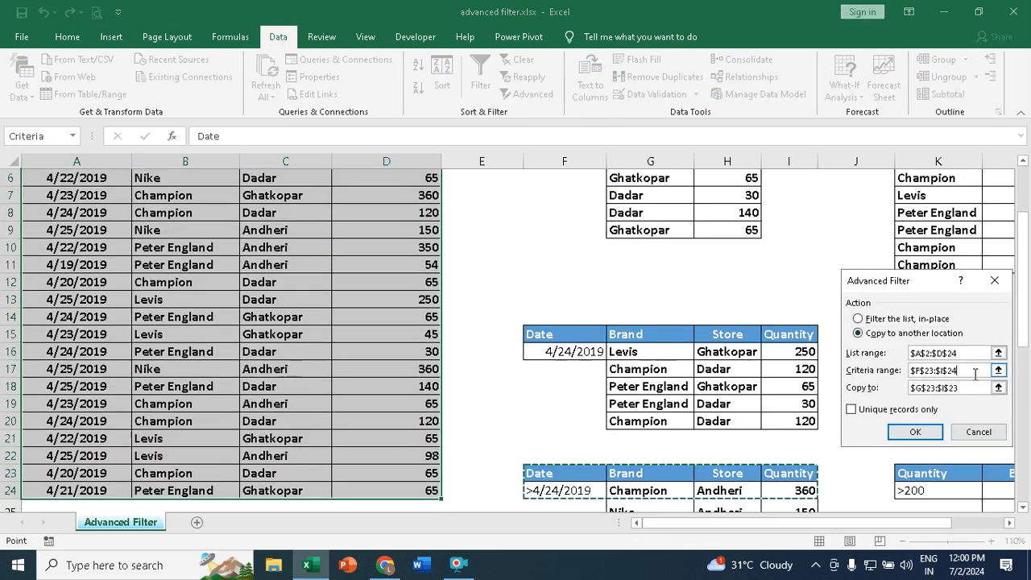
{"action": "key", "text": "BackSpace"}
{"action": "scroll", "coordinate": [975, 375], "scroll_direction": "down", "scroll_amount": 3}
{"action": "left_click_drag", "start_coordinate": [932, 527], "coordinate": [1005, 529]}
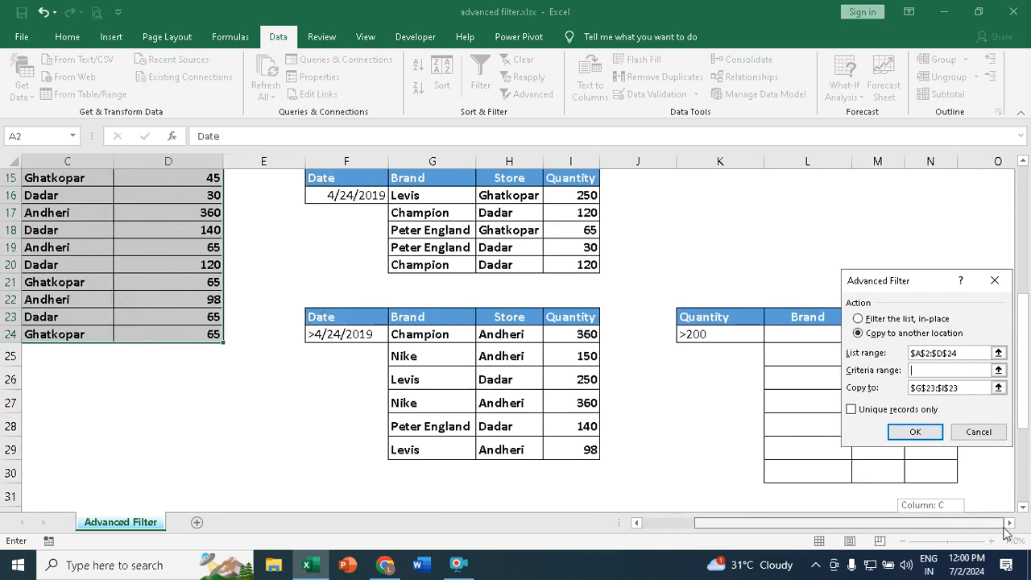
{"action": "left_click", "coordinate": [1010, 523]}
{"action": "left_click", "coordinate": [1010, 523]}
{"action": "left_click", "coordinate": [1010, 522]}
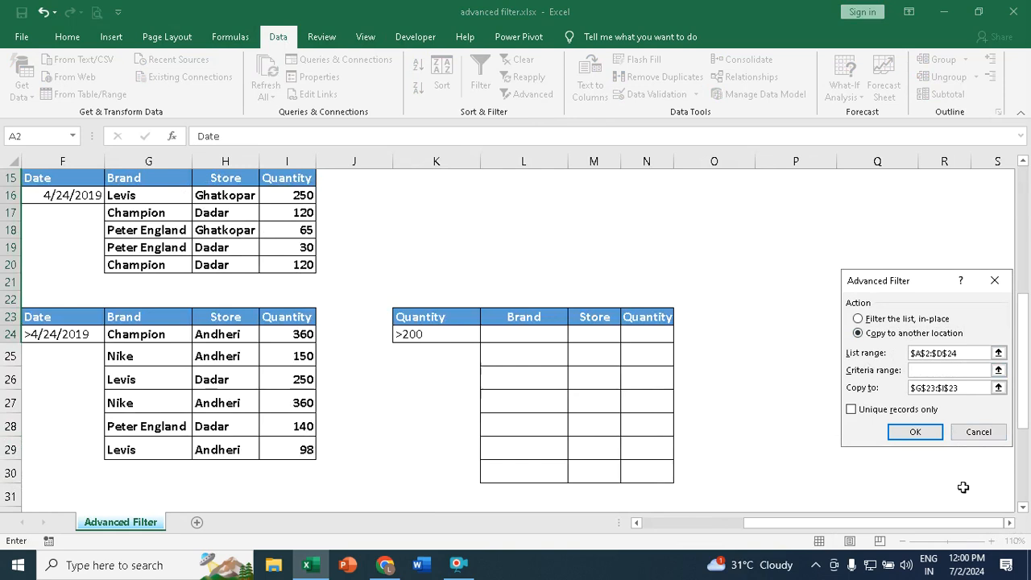
{"action": "left_click_drag", "start_coordinate": [427, 316], "coordinate": [652, 333]}
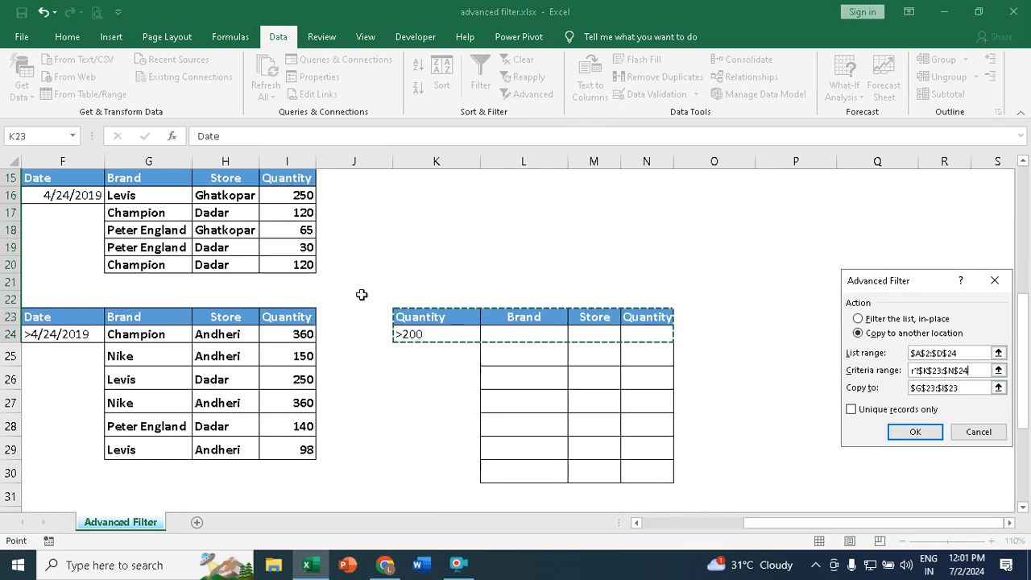
- Set the Brand, Store and Quantity headers L23:N23 as the copy destination and run the Advanced Filter
{"action": "left_click", "coordinate": [966, 389]}
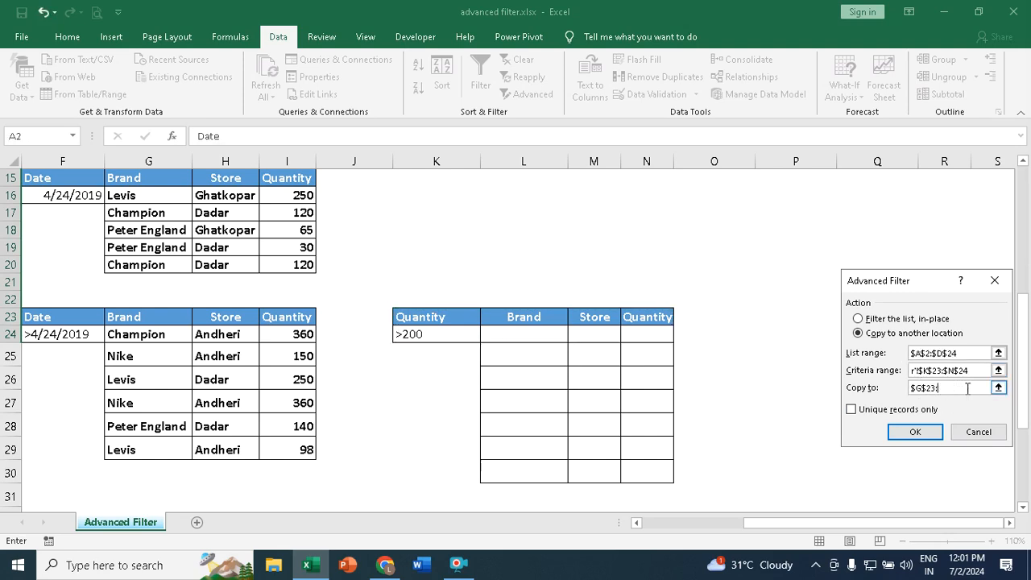
{"action": "left_click_drag", "start_coordinate": [516, 317], "coordinate": [656, 318]}
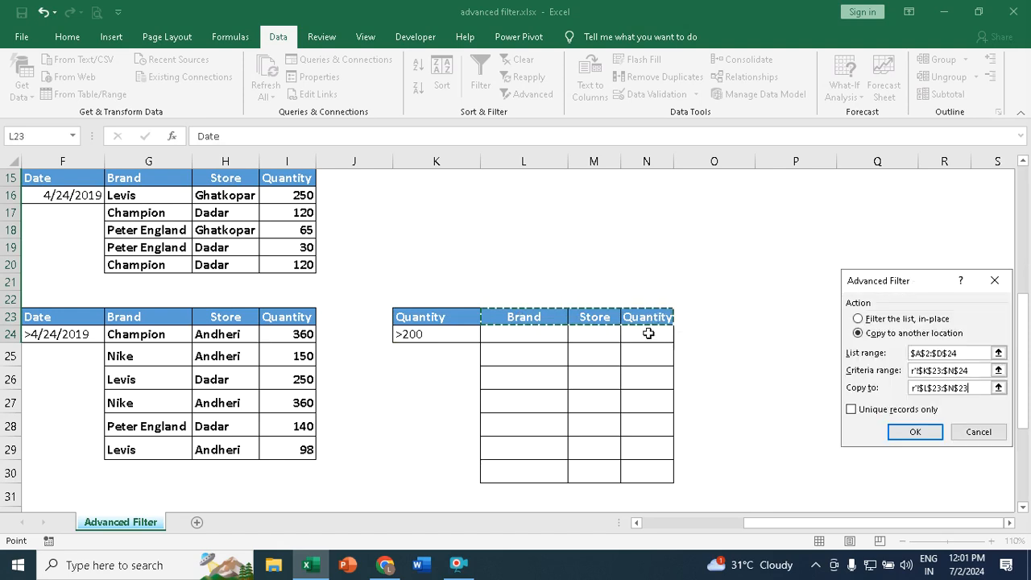
{"action": "left_click", "coordinate": [915, 432]}
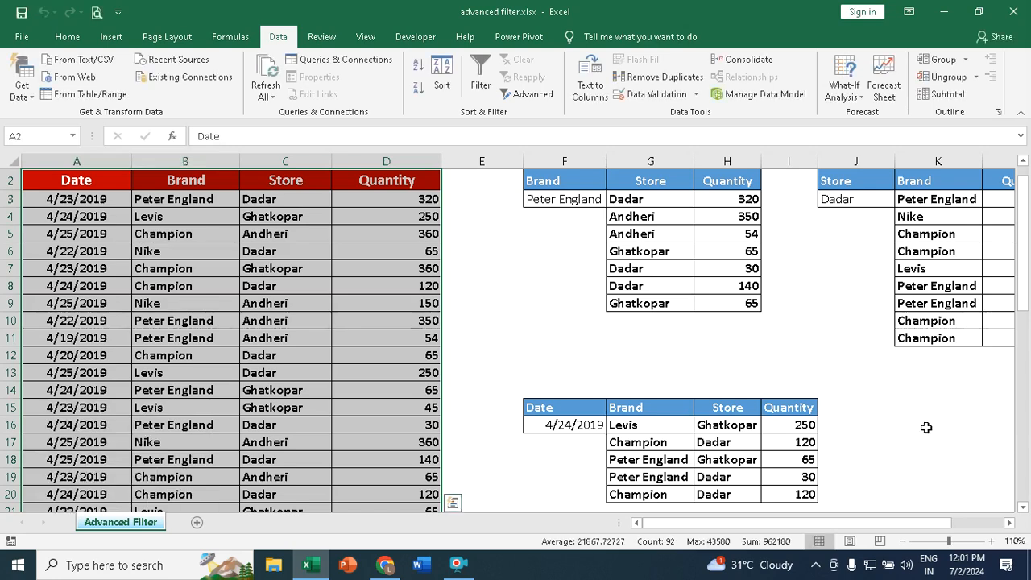
{"action": "left_click_drag", "start_coordinate": [914, 531], "coordinate": [959, 530]}
{"action": "scroll", "coordinate": [963, 466], "scroll_direction": "down", "scroll_amount": 3}
{"action": "scroll", "coordinate": [963, 465], "scroll_direction": "down", "scroll_amount": 3}
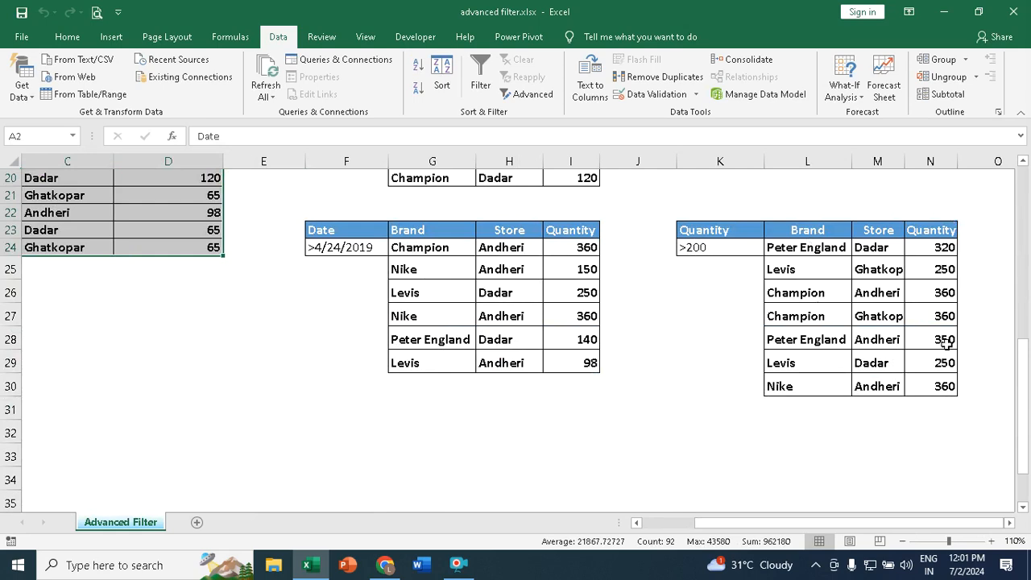
- Clear the Peter England table's extracted Store and Quantity records in G3:H9, and undo the deletion
{"action": "left_click_drag", "start_coordinate": [847, 525], "coordinate": [796, 524]}
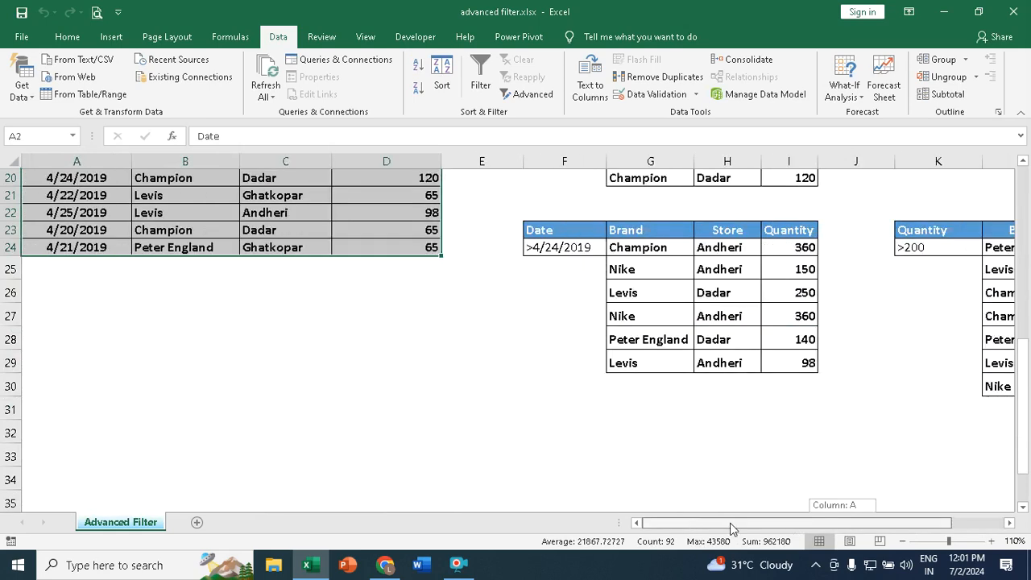
{"action": "scroll", "coordinate": [684, 433], "scroll_direction": "up", "scroll_amount": 6}
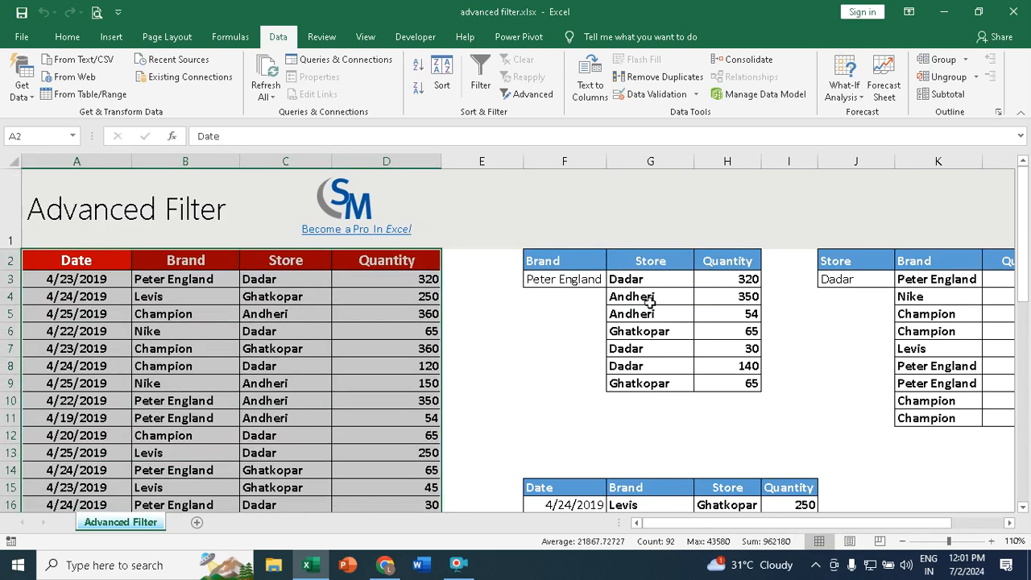
{"action": "left_click_drag", "start_coordinate": [631, 279], "coordinate": [728, 385]}
{"action": "key", "text": "Delete"}
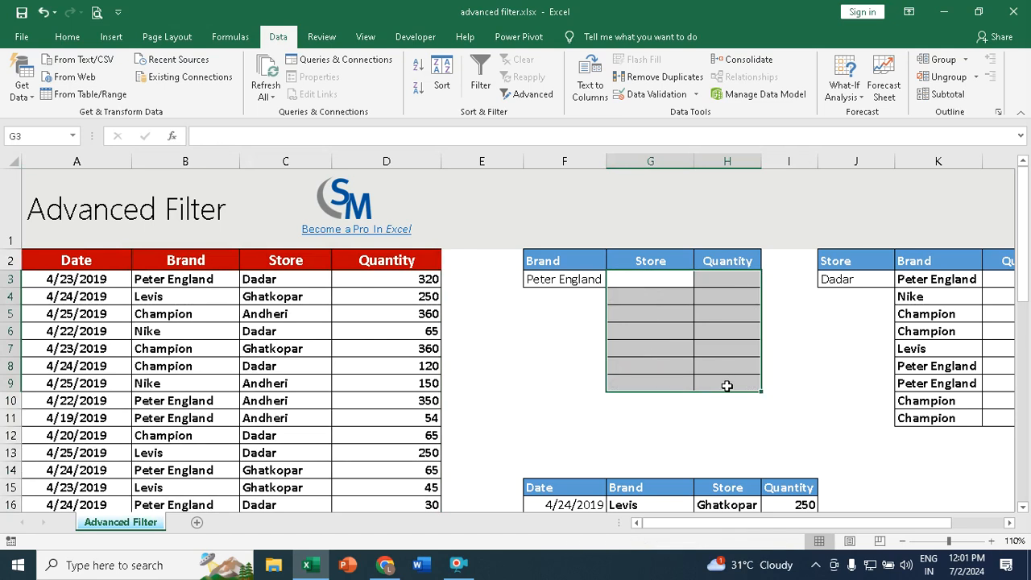
{"action": "key", "text": "ctrl+z"}
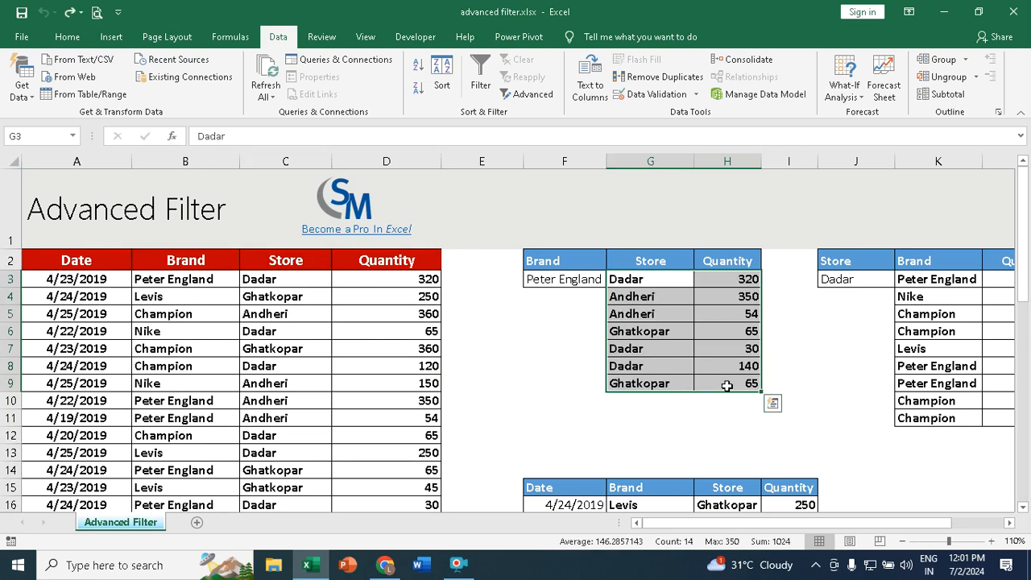